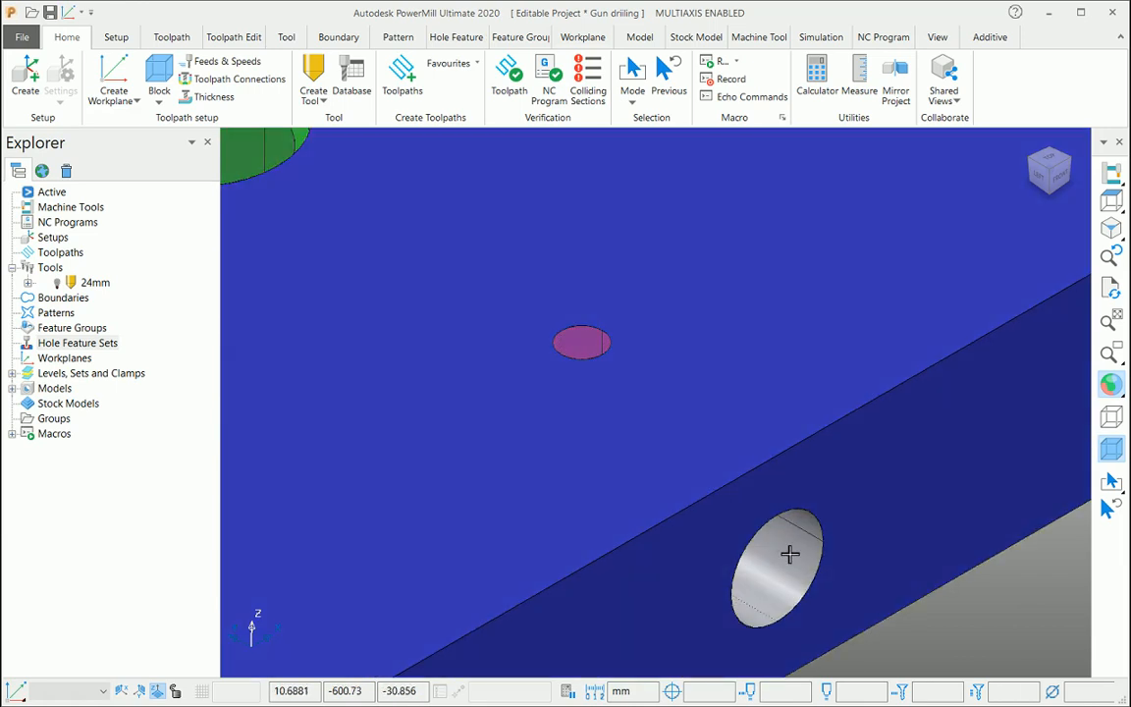
Examine the plate's edge holes and where the cross holes break into the large bores.
{"action": "scroll", "coordinate": [790, 553], "scroll_direction": "down", "scroll_amount": 5}
{"action": "scroll", "coordinate": [450, 341], "scroll_direction": "up", "scroll_amount": 5}
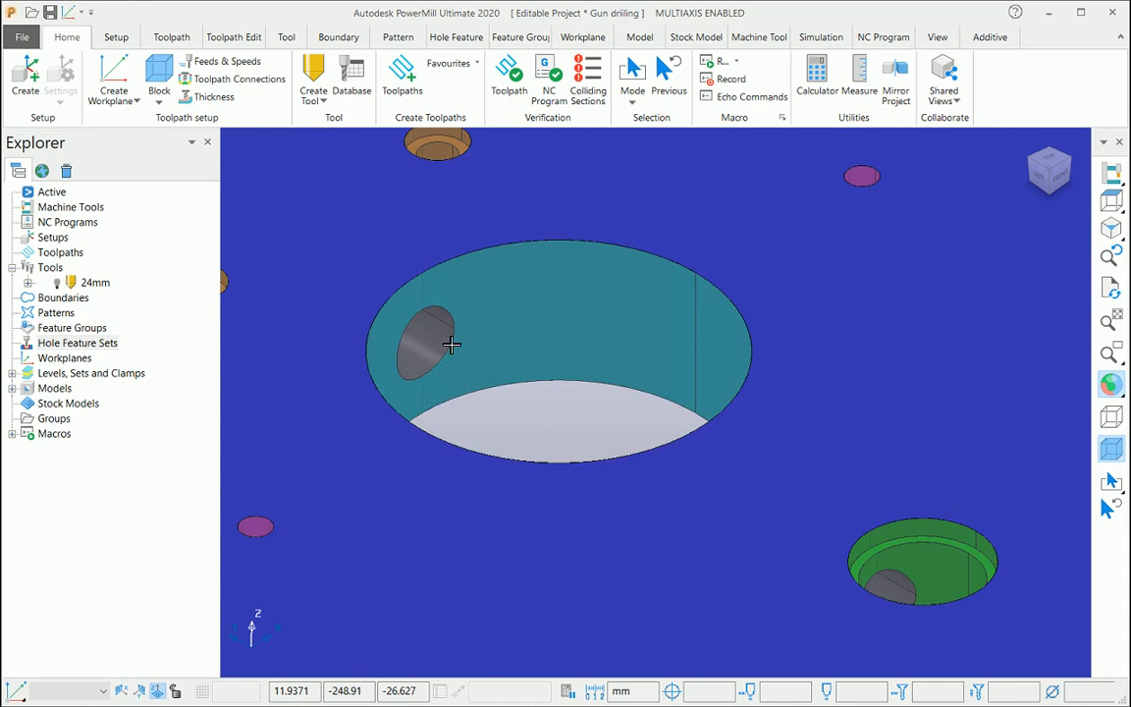
{"action": "scroll", "coordinate": [747, 354], "scroll_direction": "down", "scroll_amount": 4}
{"action": "scroll", "coordinate": [424, 455], "scroll_direction": "up", "scroll_amount": 5}
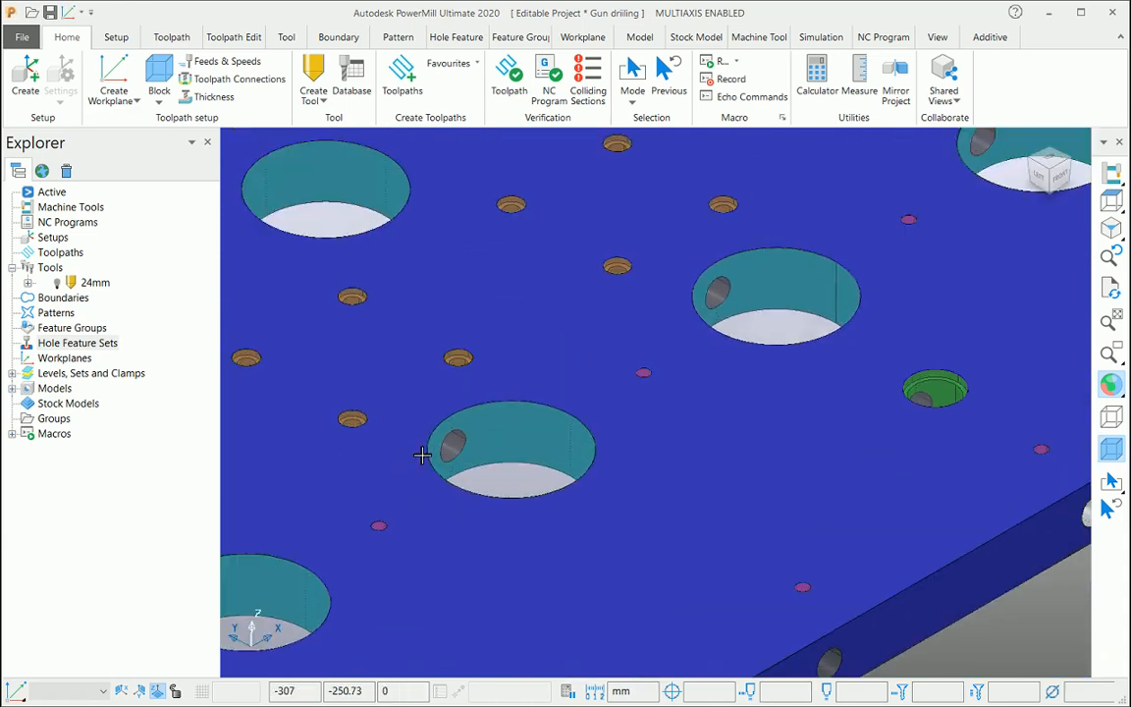
{"action": "scroll", "coordinate": [469, 455], "scroll_direction": "down", "scroll_amount": 4}
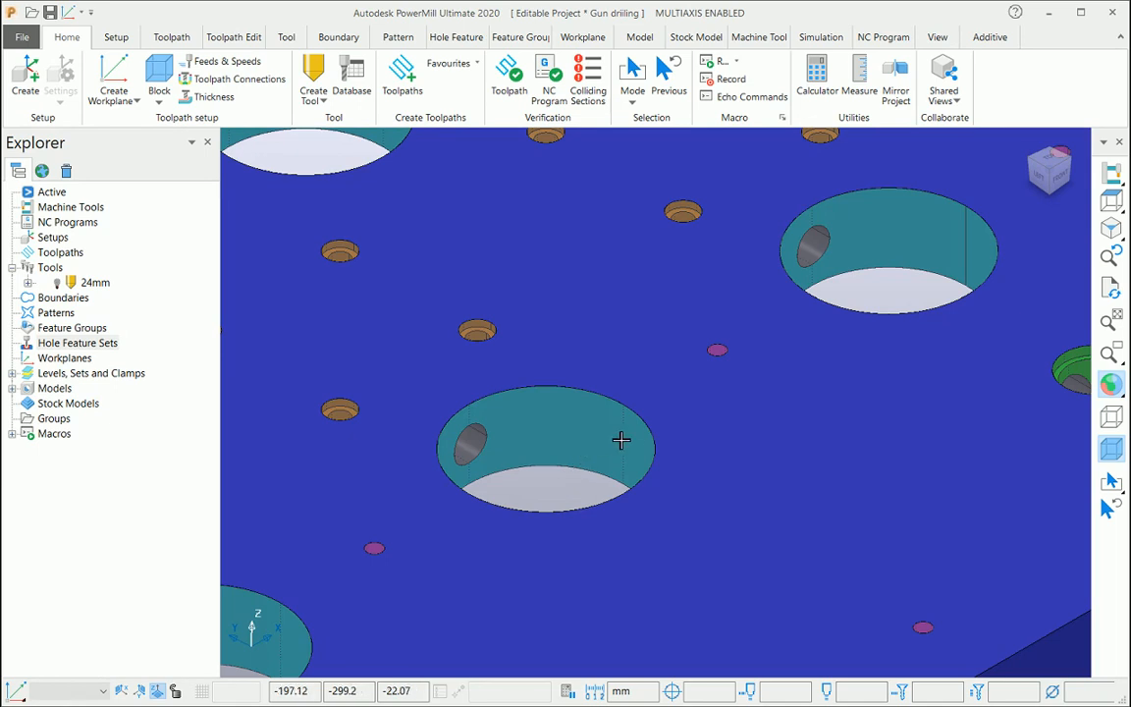
{"action": "scroll", "coordinate": [697, 486], "scroll_direction": "down", "scroll_amount": 5}
Select the whole plate model and create hole features from it with a tolerance of 0.001.
{"action": "key", "text": "ctrl+5"}
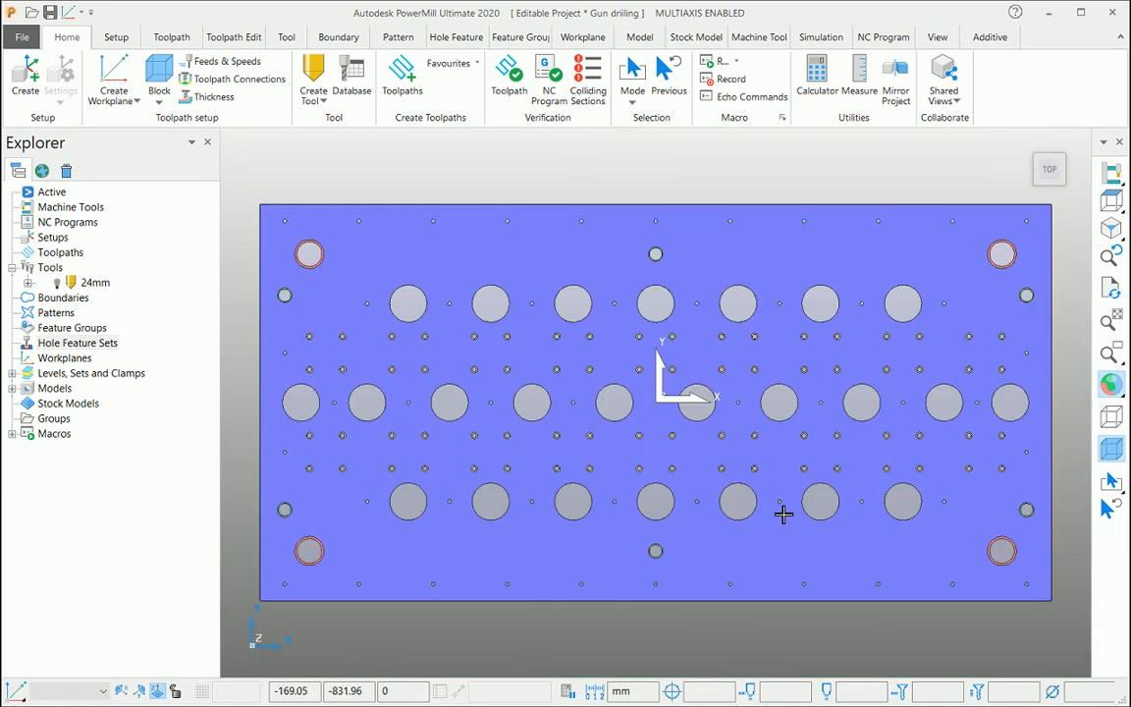
{"action": "scroll", "coordinate": [560, 371], "scroll_direction": "down", "scroll_amount": 3}
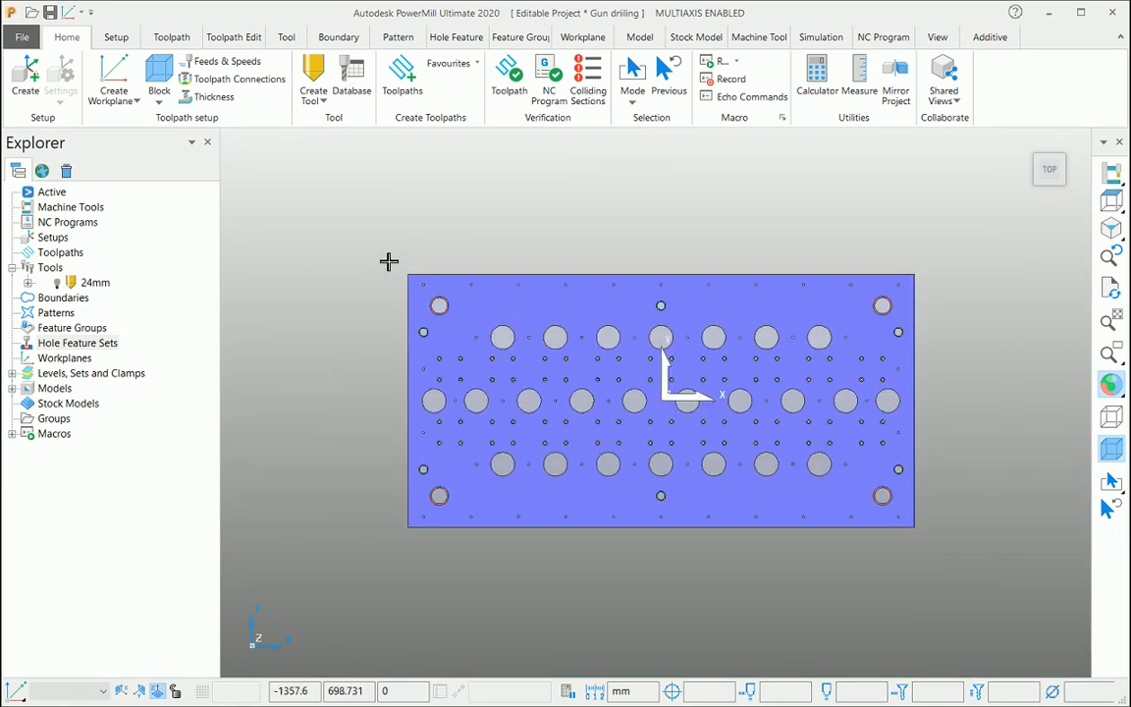
{"action": "left_click_drag", "start_coordinate": [389, 257], "coordinate": [954, 570]}
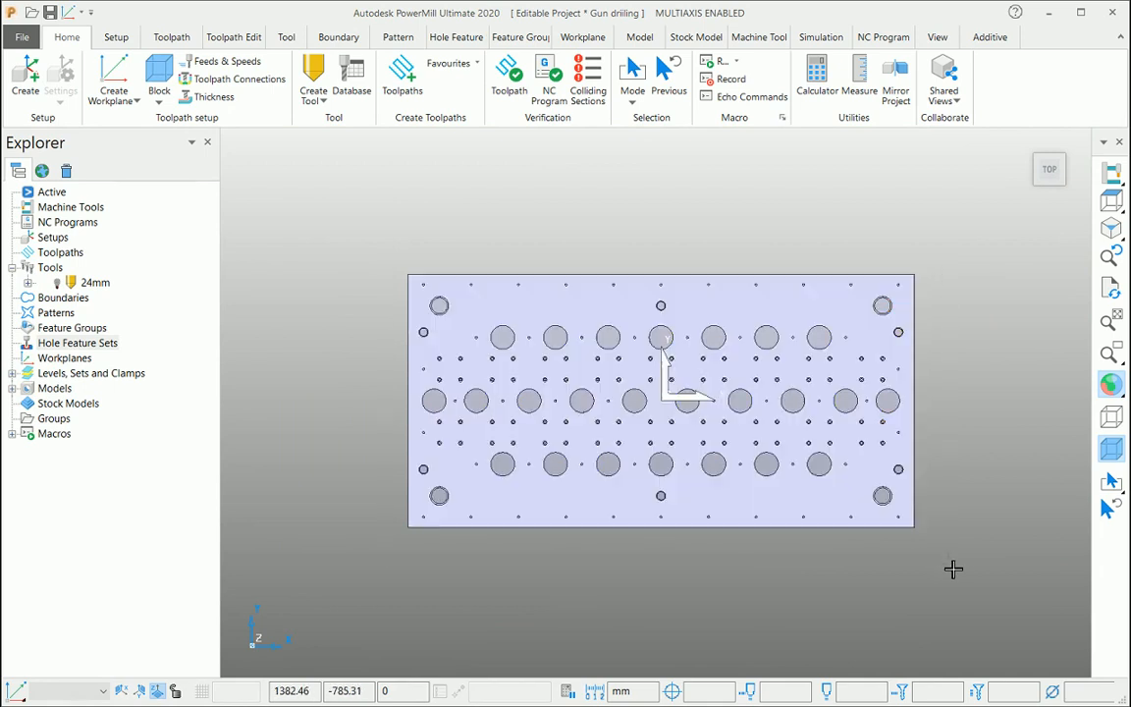
{"action": "left_click", "coordinate": [71, 345]}
{"action": "right_click", "coordinate": [71, 347]}
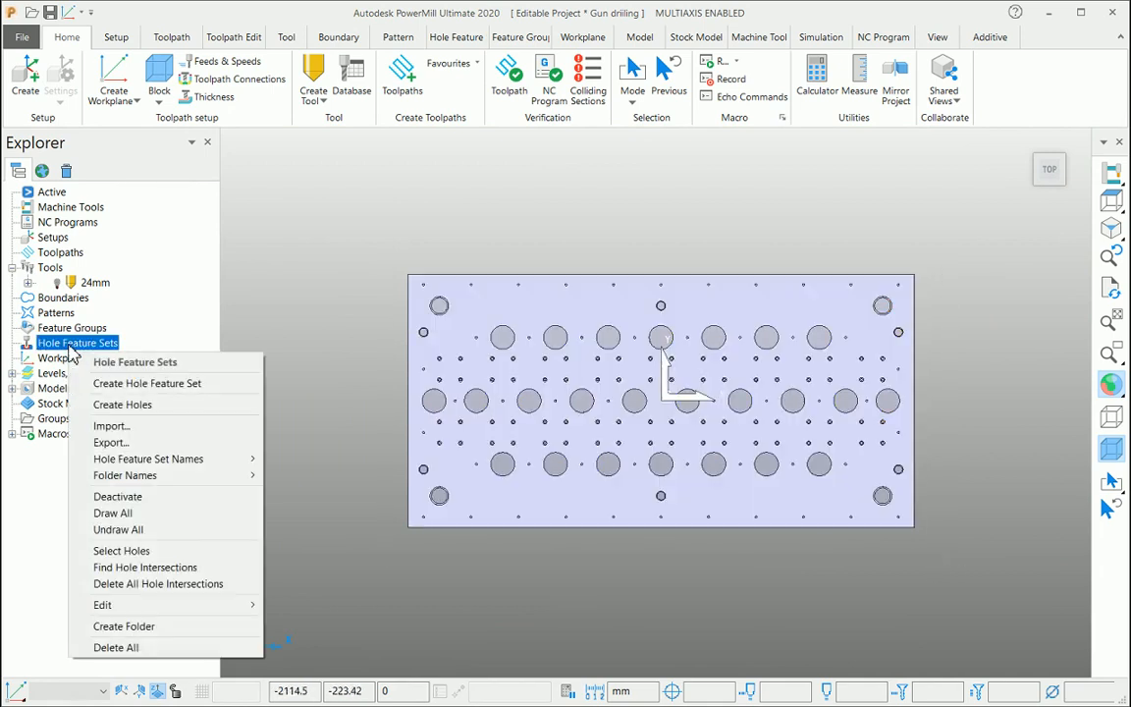
{"action": "left_click", "coordinate": [137, 415]}
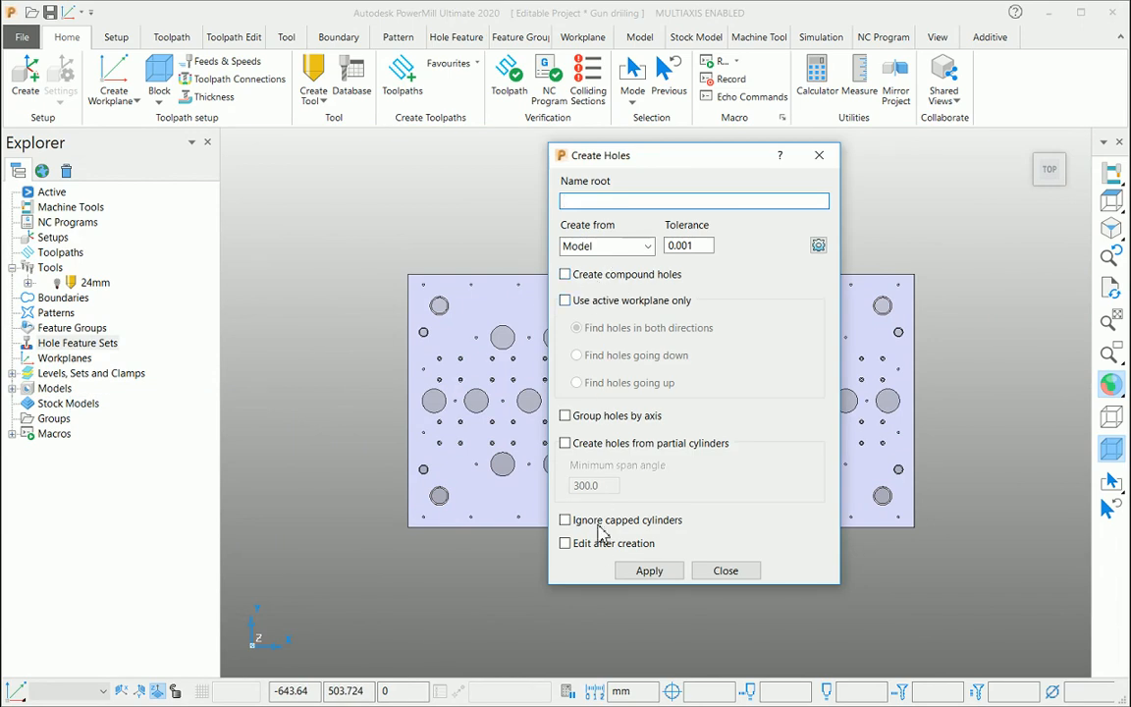
{"action": "left_click", "coordinate": [648, 571]}
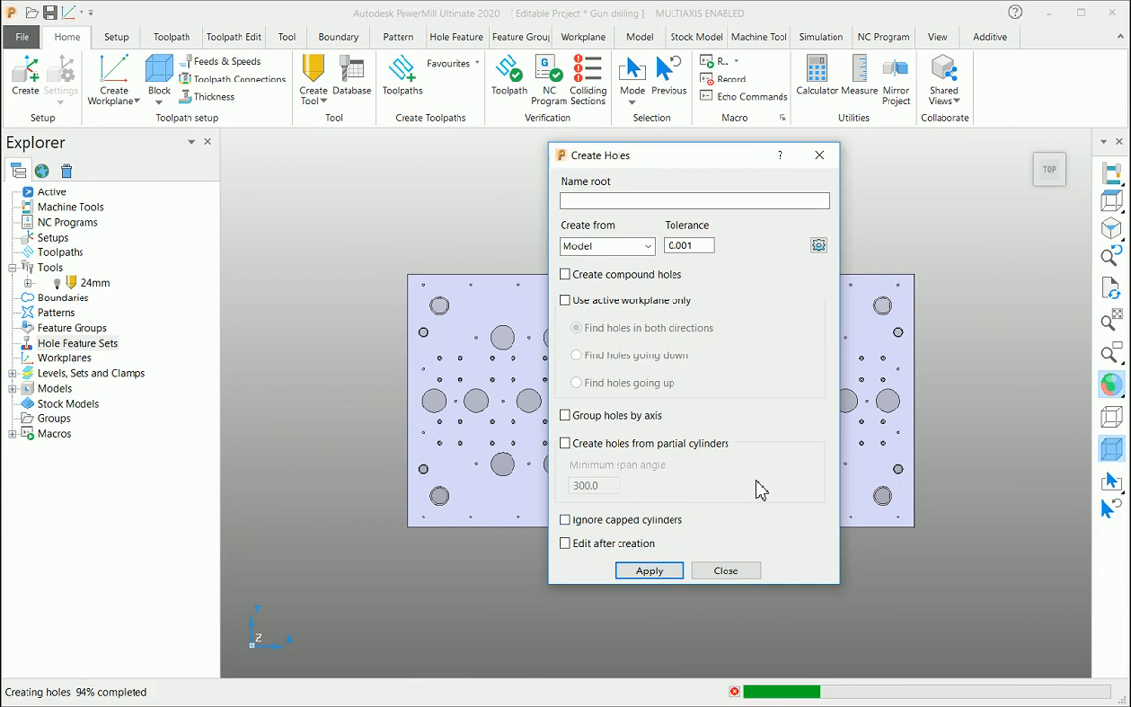
{"action": "left_click", "coordinate": [726, 571]}
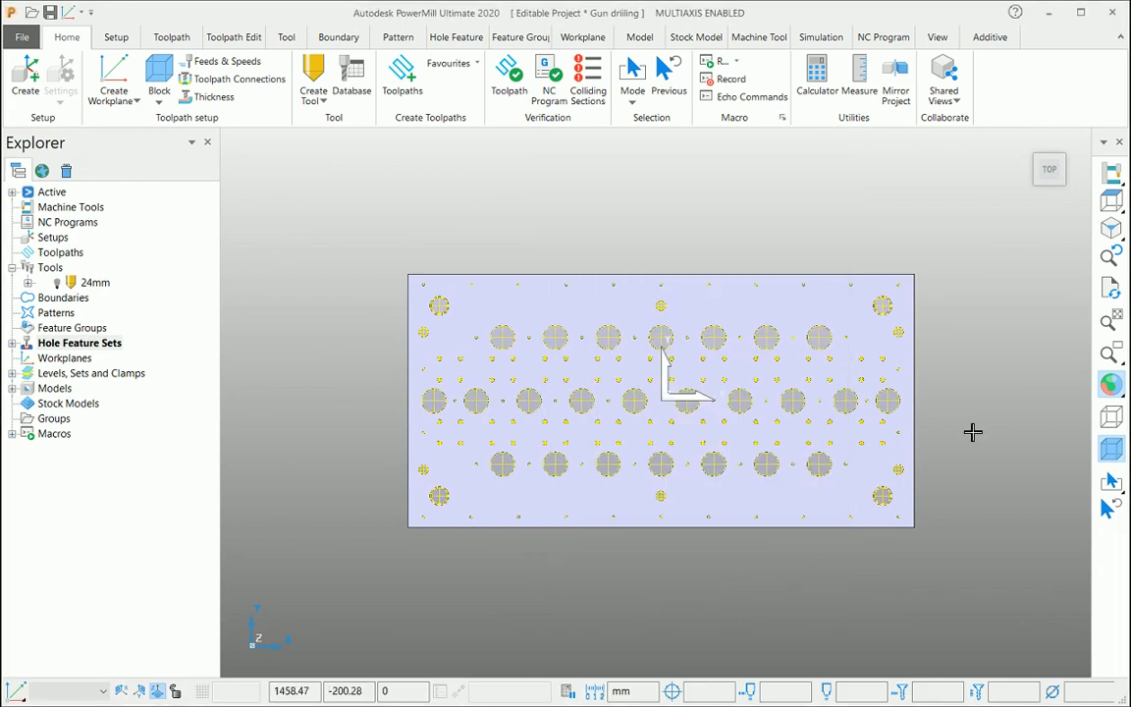
Hide the shaded model so the hole features inside the plate can be selected.
{"action": "scroll", "coordinate": [662, 412], "scroll_direction": "up", "scroll_amount": 2}
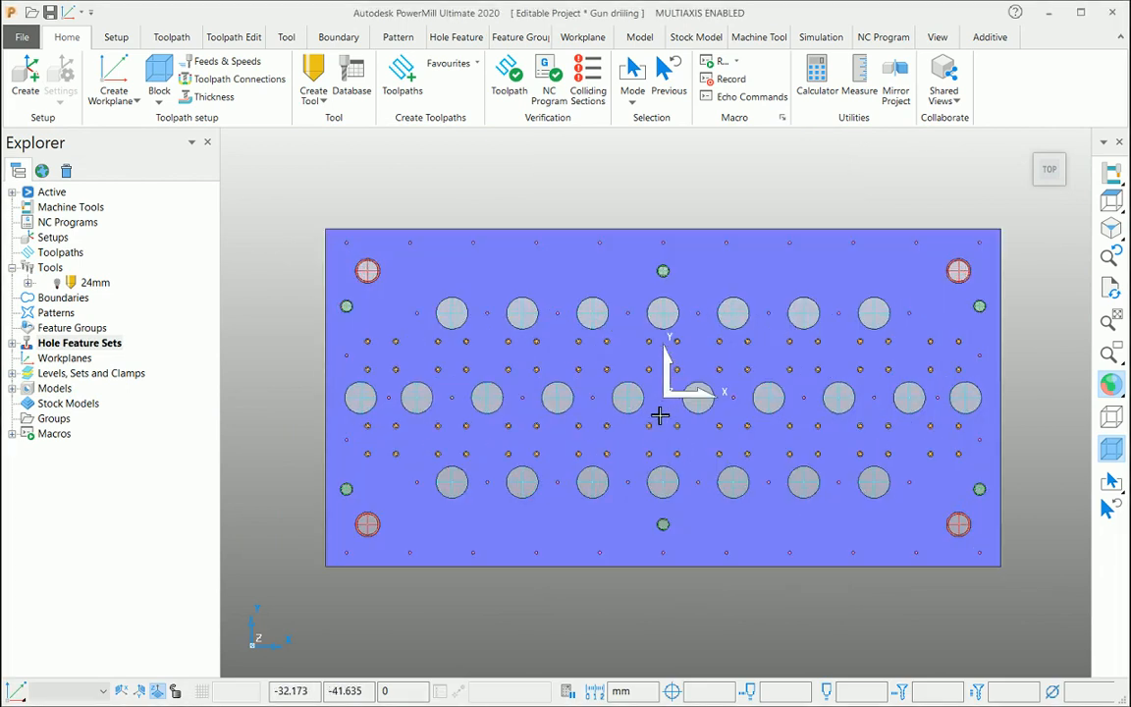
{"action": "left_click", "coordinate": [1112, 390]}
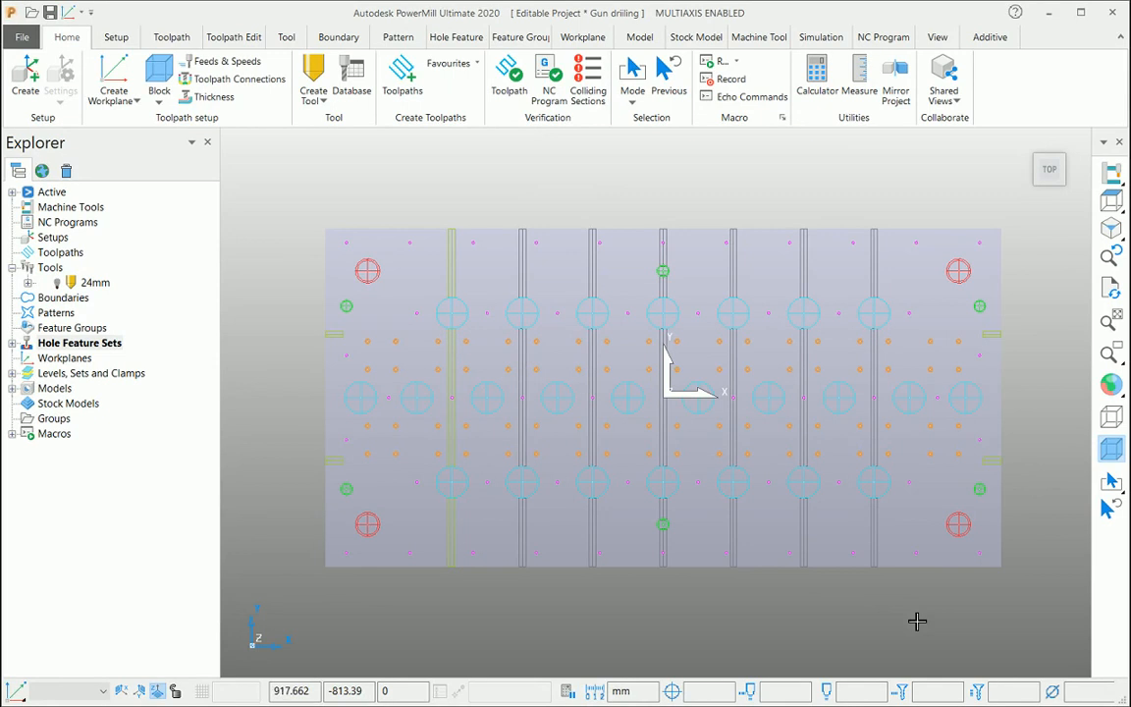
{"action": "left_click_drag", "start_coordinate": [887, 548], "coordinate": [414, 517]}
{"action": "left_click_drag", "start_coordinate": [891, 272], "coordinate": [437, 274]}
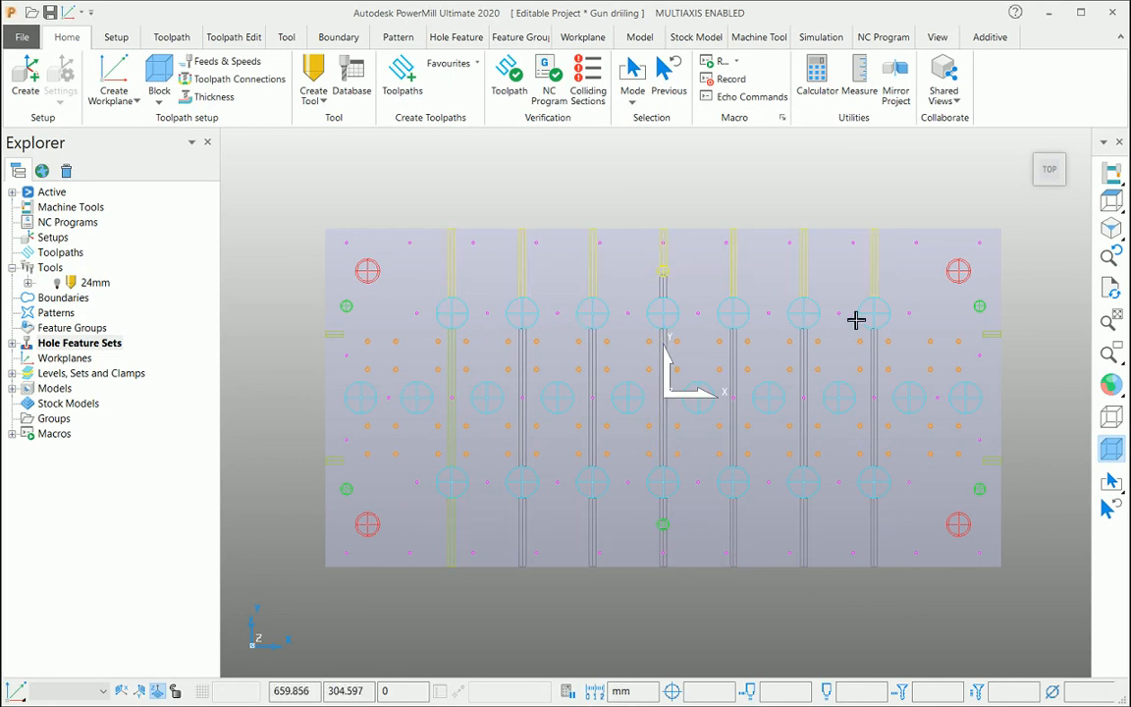
{"action": "left_click", "coordinate": [894, 617]}
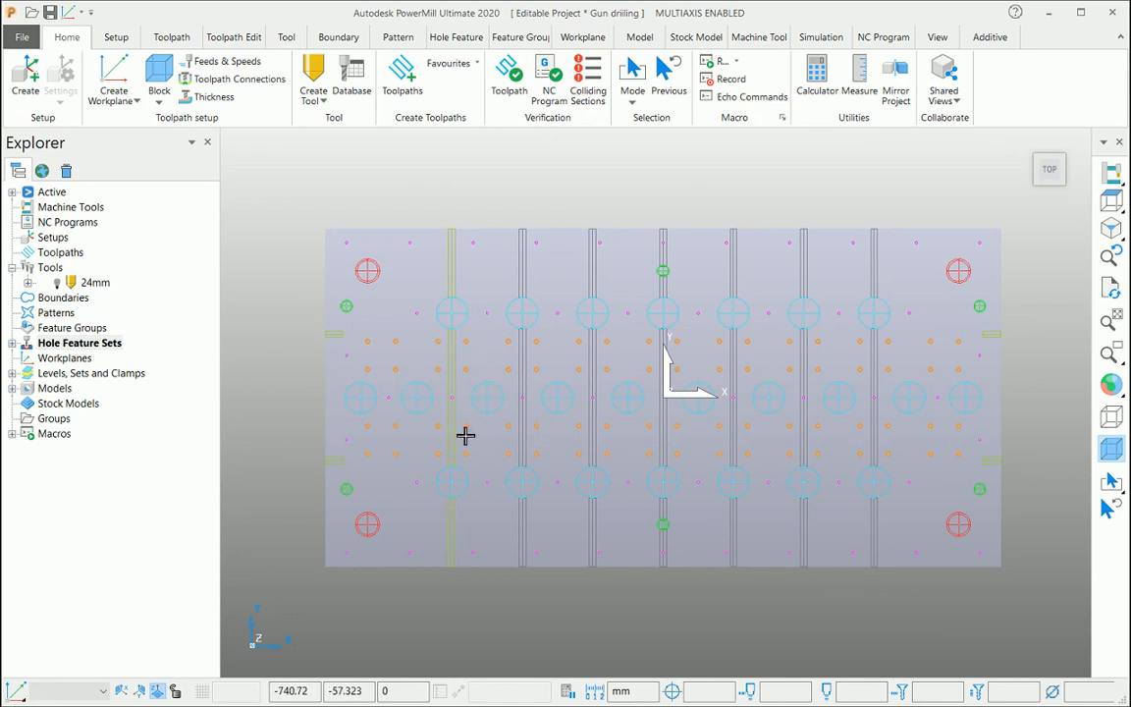
Delete all hole features except the cross holes along the plate's negative-Y edge and the two outer rows of large bores.
{"action": "left_click_drag", "start_coordinate": [884, 505], "coordinate": [427, 614]}
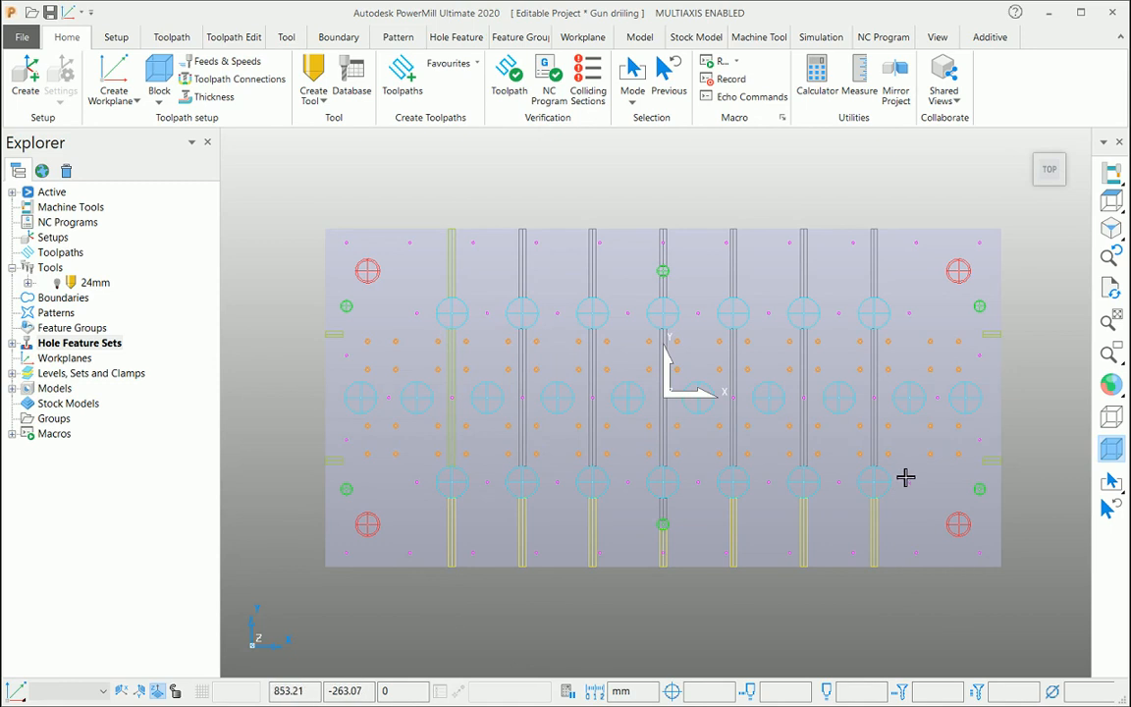
{"action": "left_click_drag", "start_coordinate": [900, 474], "coordinate": [451, 481]}
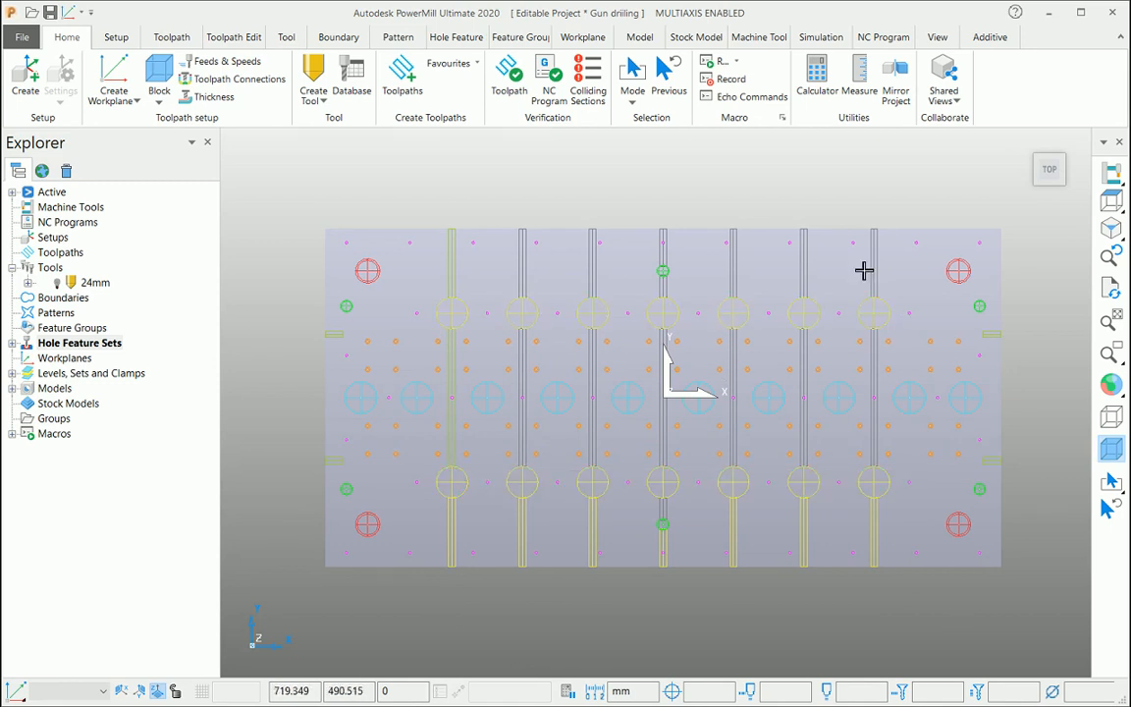
{"action": "right_click", "coordinate": [816, 306]}
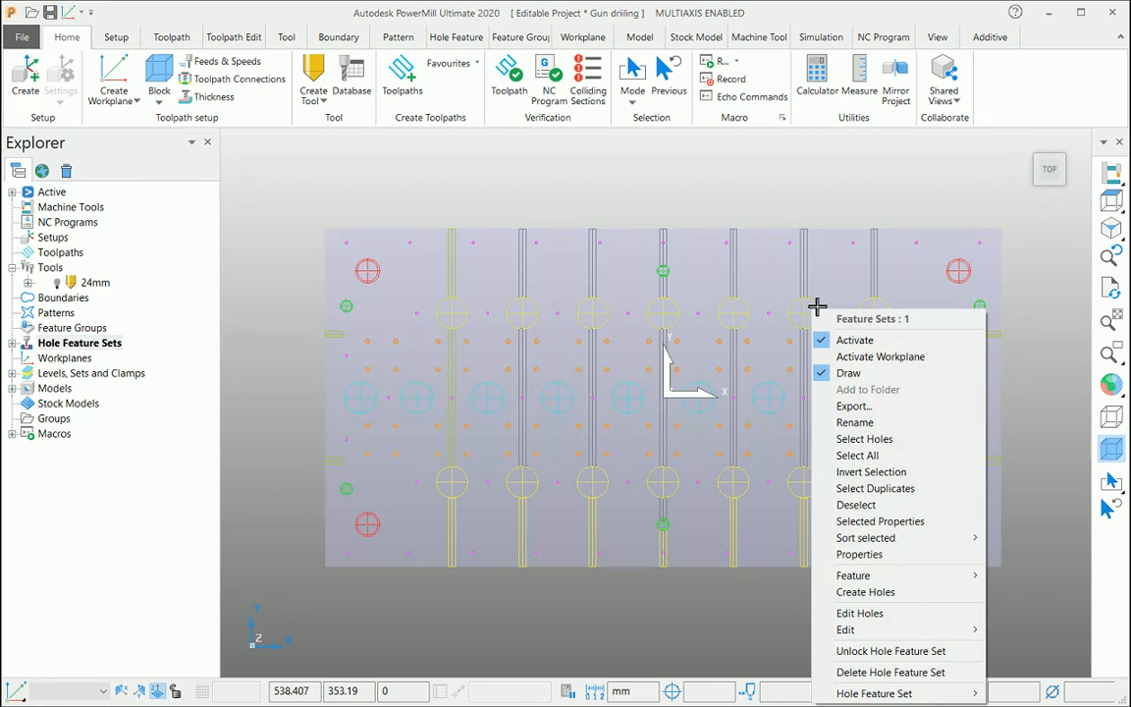
{"action": "left_click", "coordinate": [893, 477]}
{"action": "scroll", "coordinate": [795, 625], "scroll_direction": "down", "scroll_amount": 2}
{"action": "scroll", "coordinate": [807, 520], "scroll_direction": "up", "scroll_amount": 3}
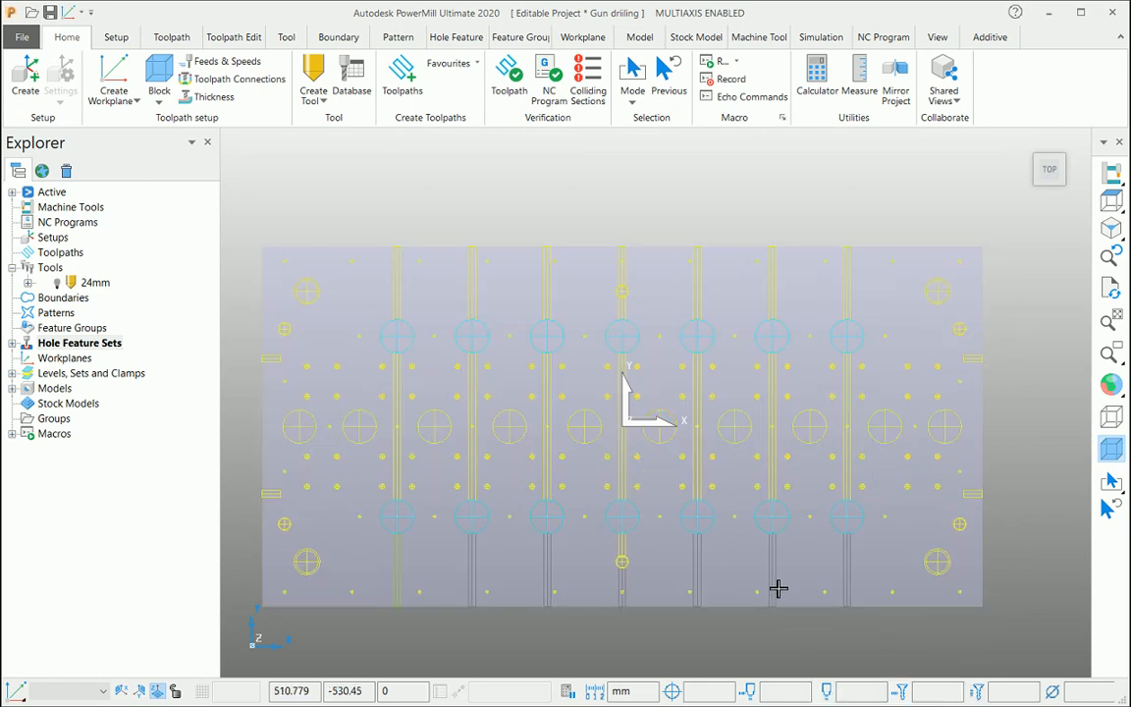
{"action": "key", "text": "Delete"}
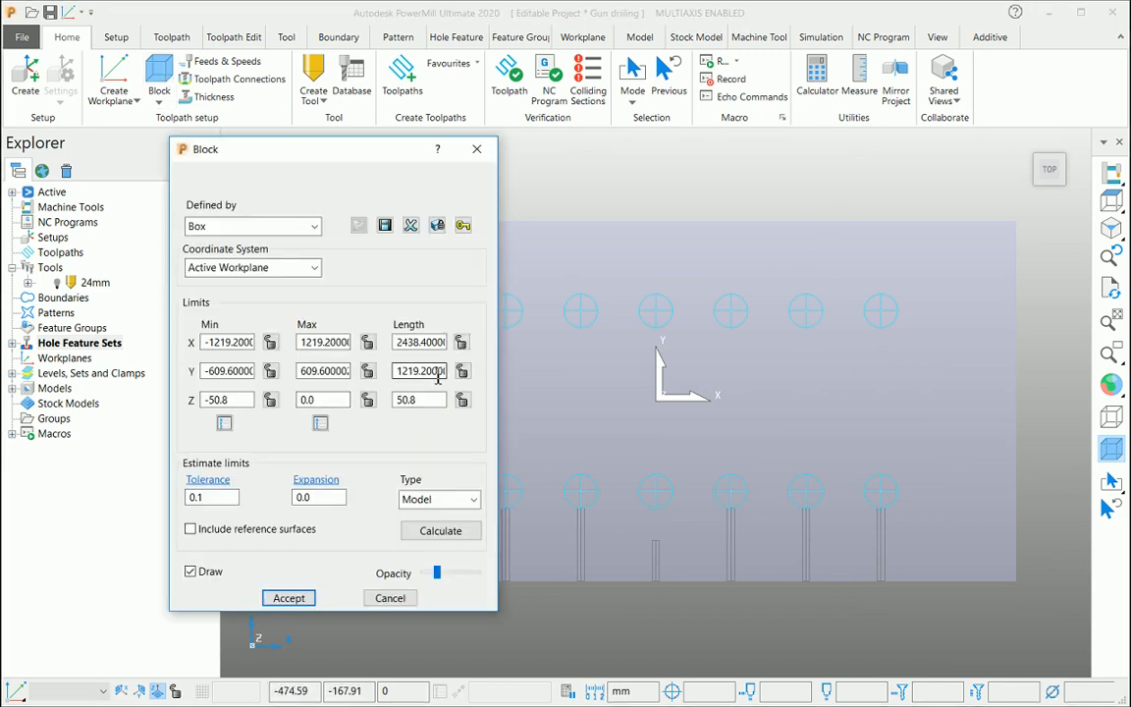
Accept the box block and set the depth of the seven negative-Y edge holes to the block's full Y length, 1219.2 mm.
{"action": "left_click", "coordinate": [300, 598]}
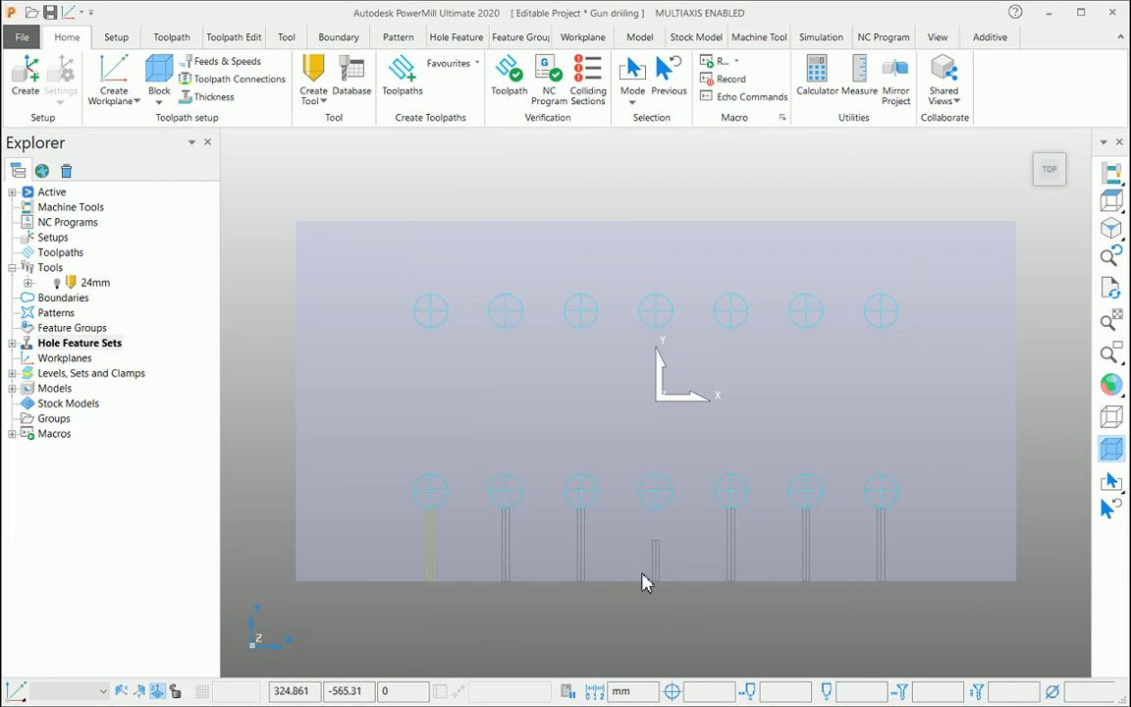
{"action": "left_click_drag", "start_coordinate": [897, 562], "coordinate": [390, 565]}
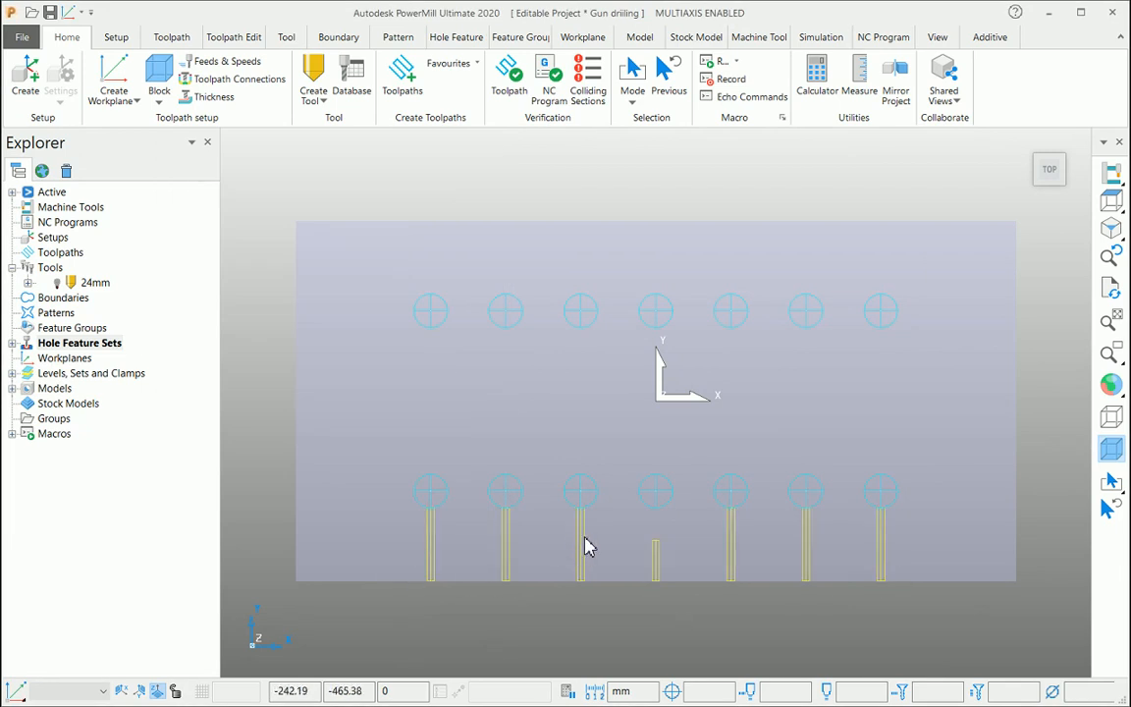
{"action": "right_click", "coordinate": [588, 543]}
{"action": "left_click", "coordinate": [644, 457]}
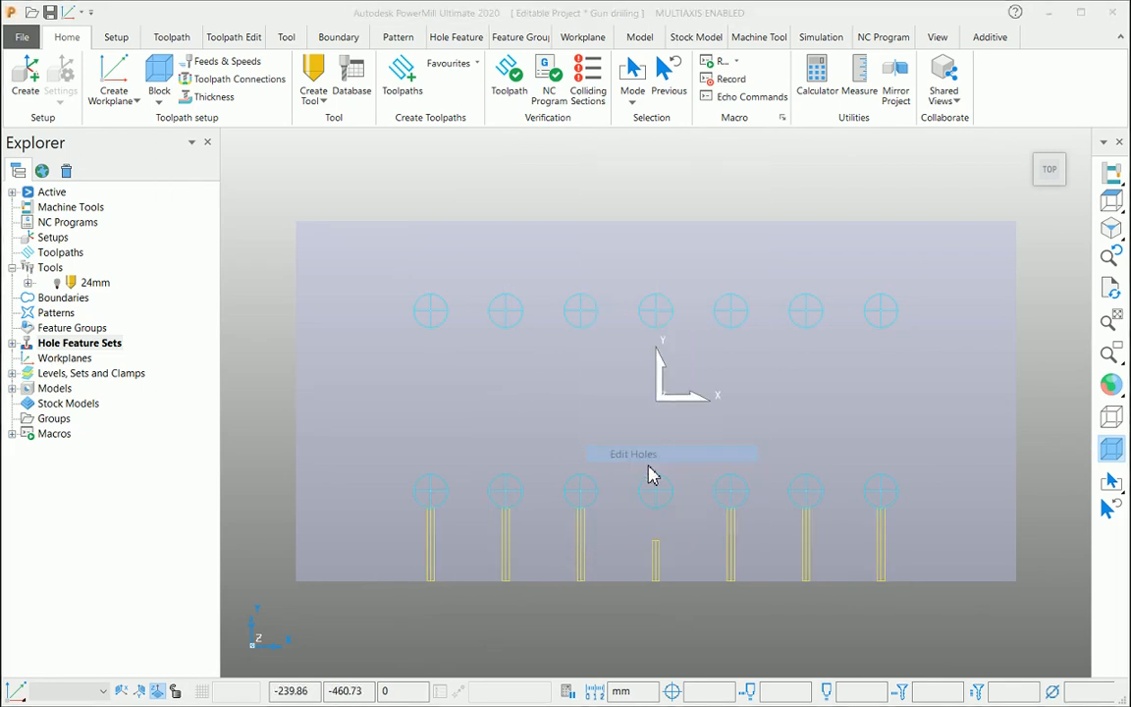
{"action": "left_click", "coordinate": [77, 445]}
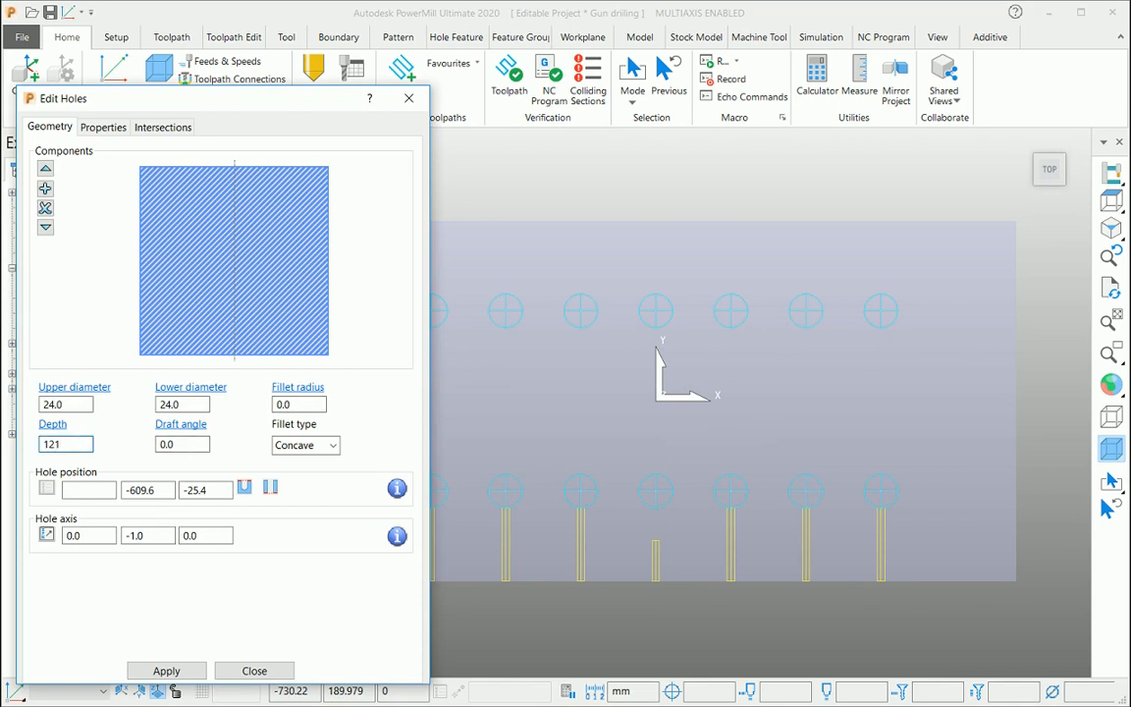
{"action": "left_click", "coordinate": [166, 671]}
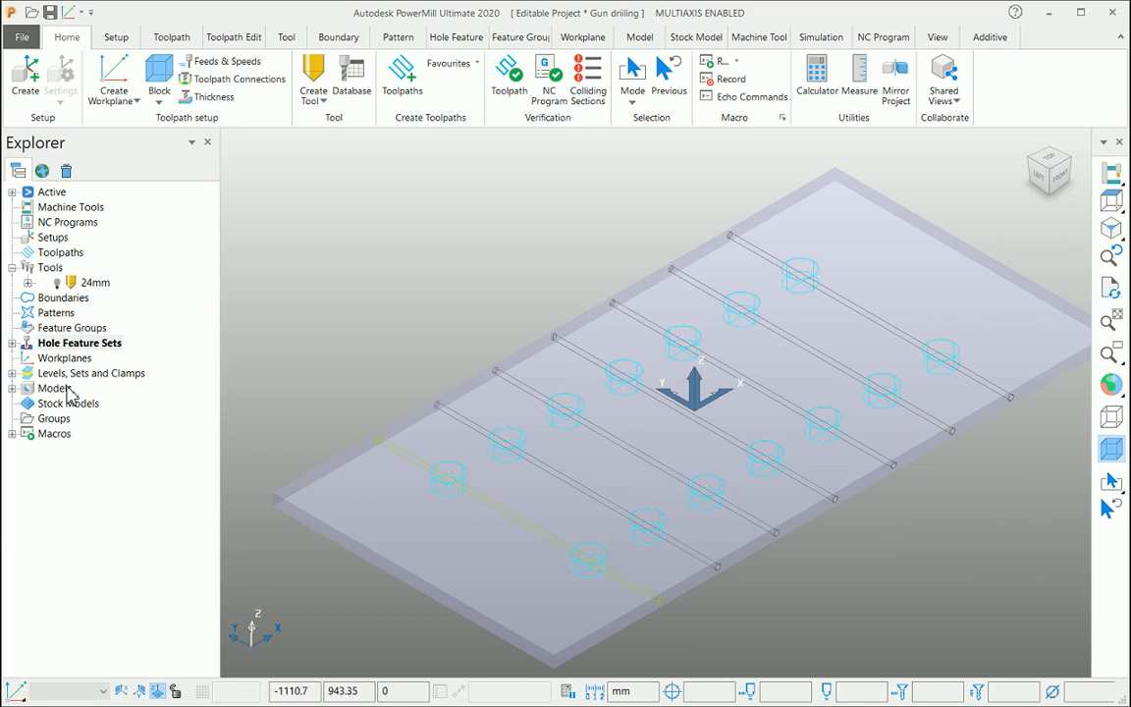
Find the hole intersections in the hole feature sets and inspect them where a cross hole passes through a large bore.
{"action": "left_click", "coordinate": [18, 342]}
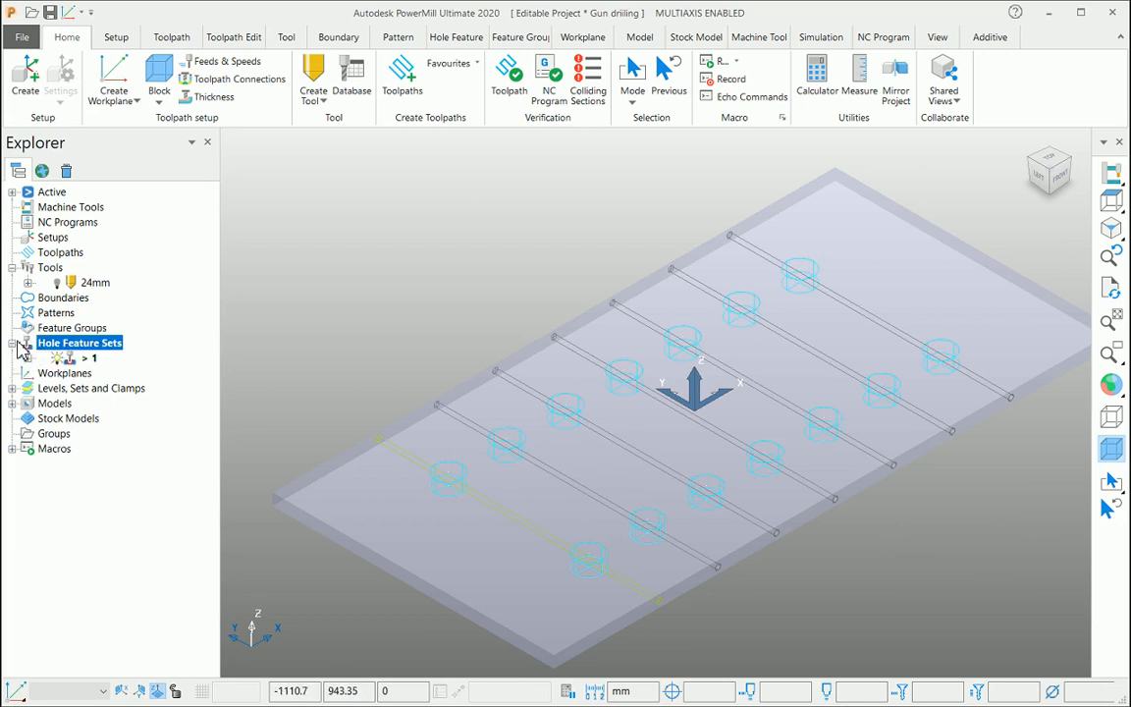
{"action": "right_click", "coordinate": [88, 354]}
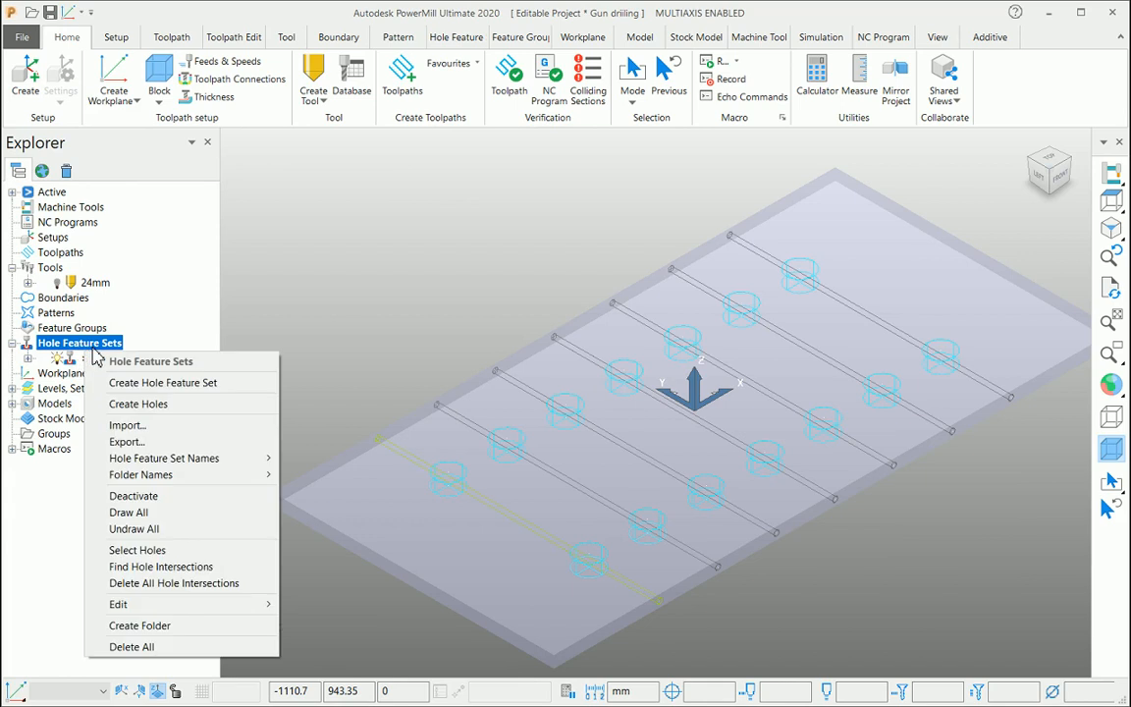
{"action": "left_click", "coordinate": [160, 567]}
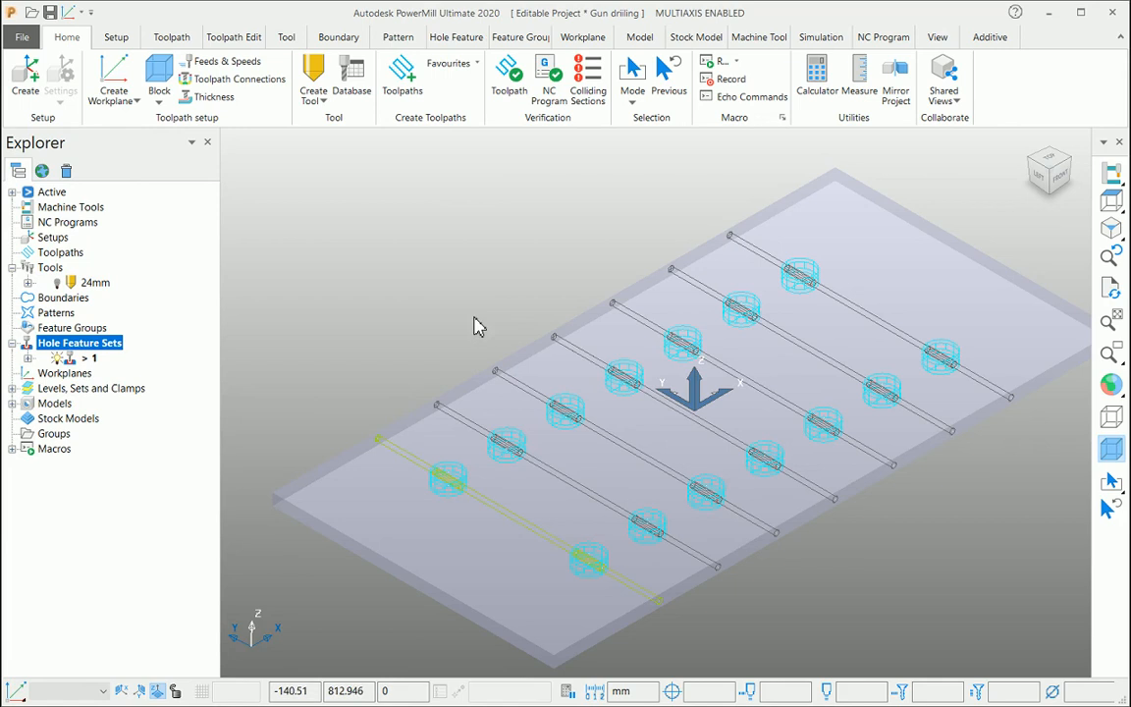
{"action": "key", "text": "ctrl+5"}
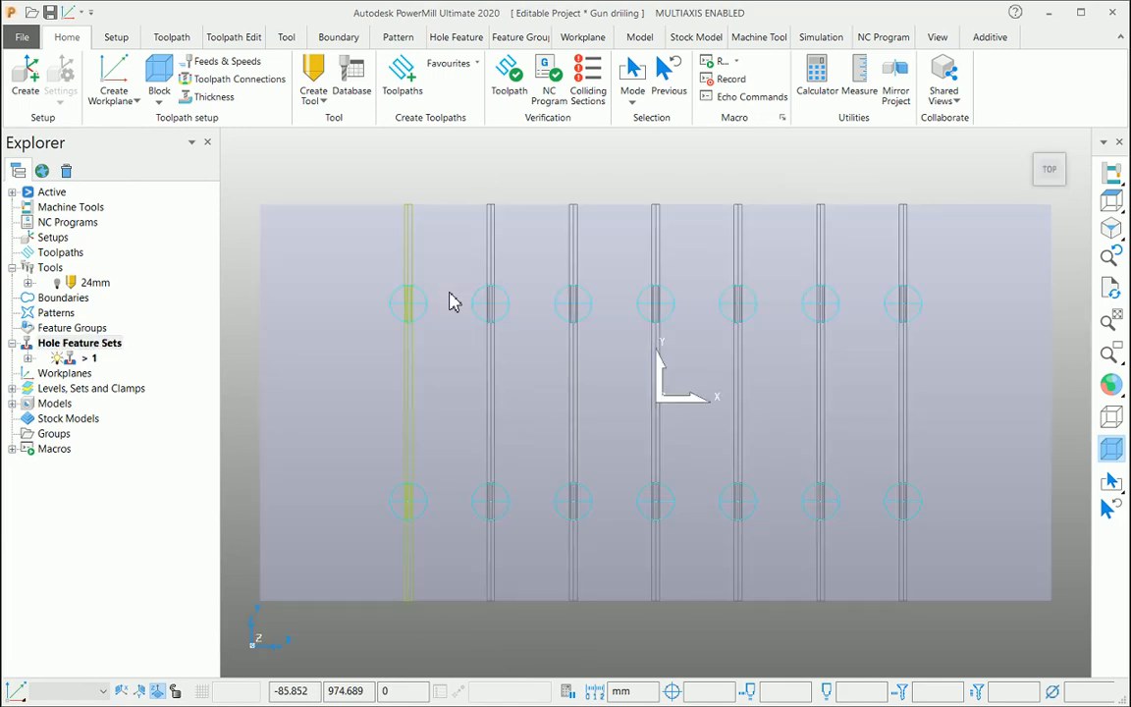
{"action": "scroll", "coordinate": [573, 297], "scroll_direction": "up", "scroll_amount": 5}
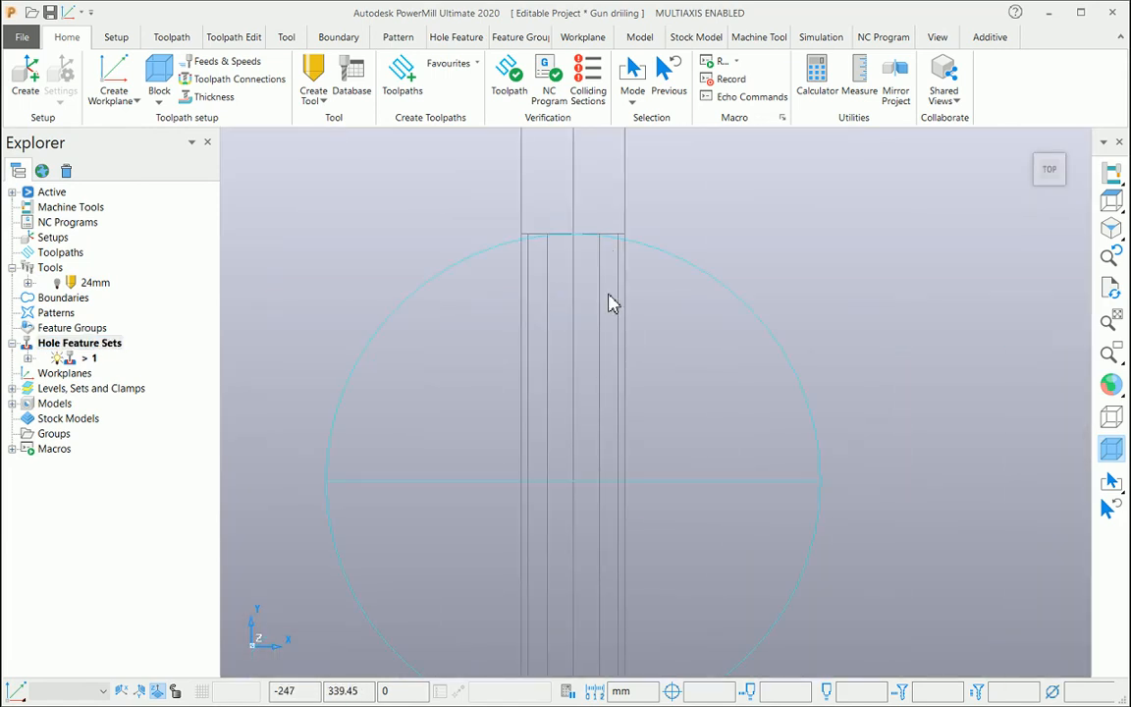
{"action": "scroll", "coordinate": [611, 270], "scroll_direction": "down", "scroll_amount": 1}
{"action": "scroll", "coordinate": [589, 305], "scroll_direction": "down", "scroll_amount": 1}
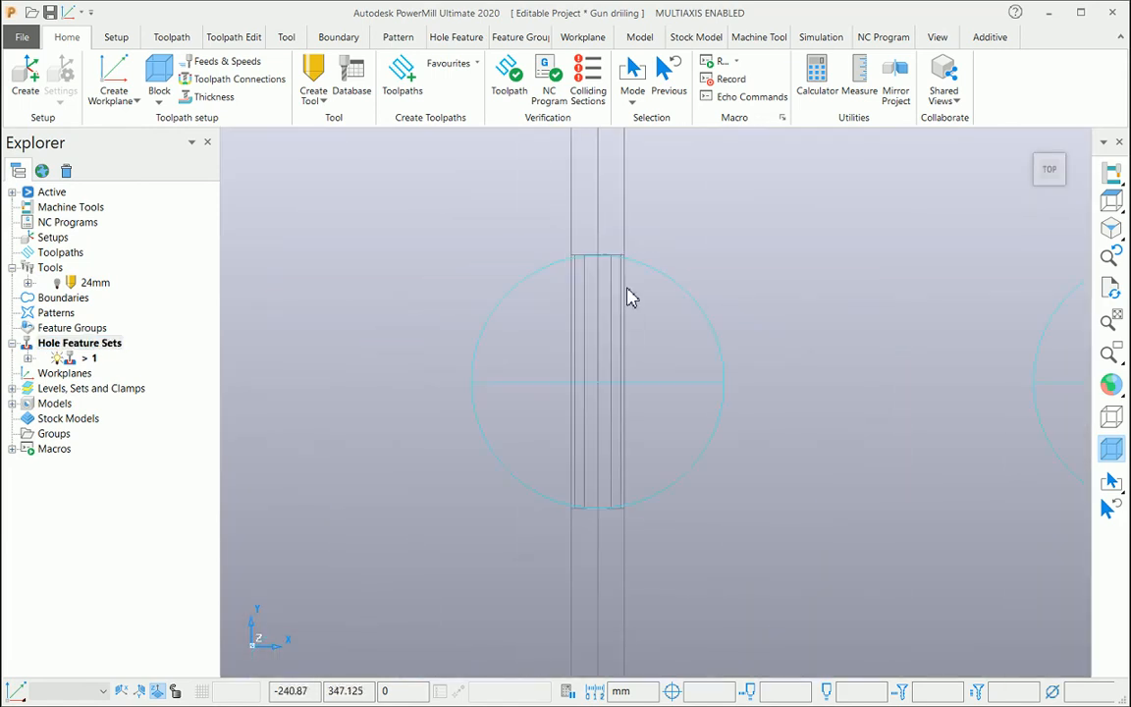
{"action": "scroll", "coordinate": [649, 324], "scroll_direction": "down", "scroll_amount": 2}
{"action": "key", "text": "ctrl+1"}
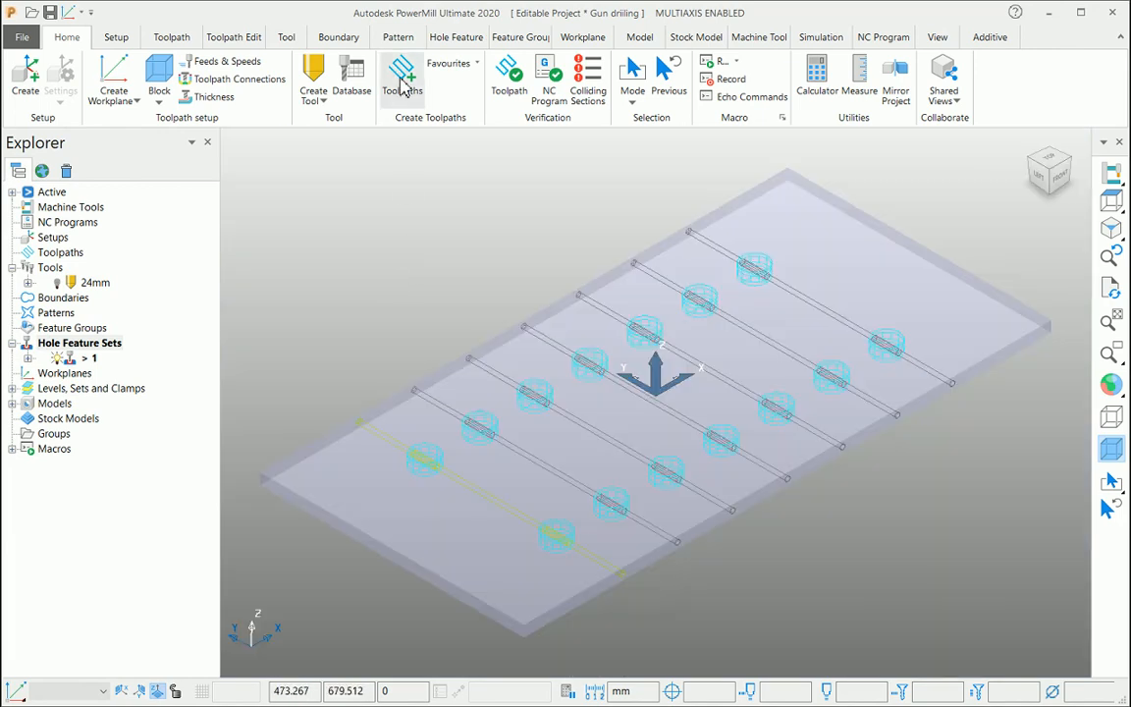
Create a new toolpath using the Drilling strategy from the Drilling category.
{"action": "left_click", "coordinate": [402, 83]}
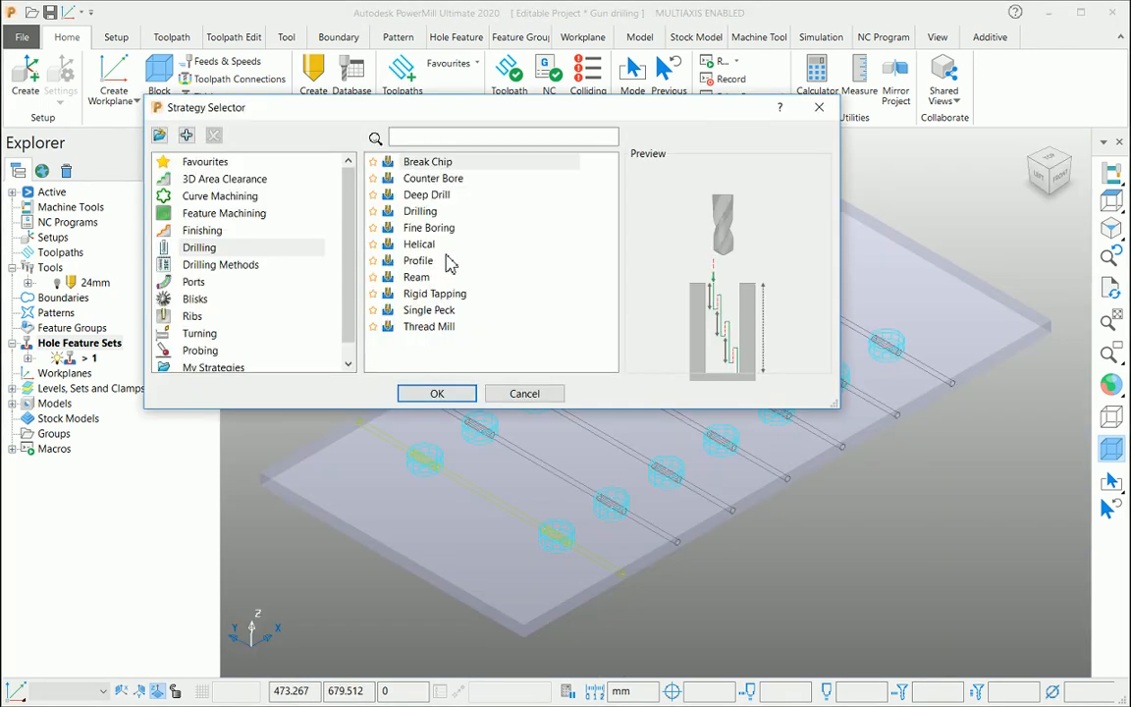
{"action": "left_click", "coordinate": [193, 247]}
{"action": "left_click", "coordinate": [432, 213]}
{"action": "left_click", "coordinate": [434, 392]}
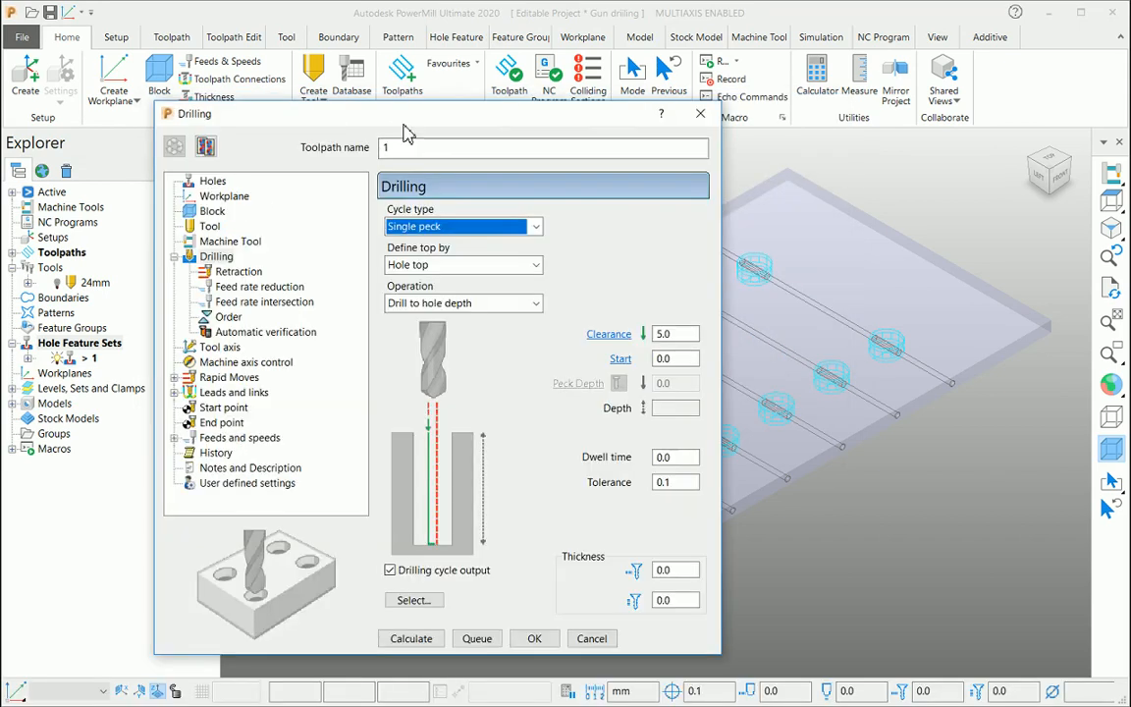
Assign the 24mm drill to the drilling toolpath and return to its main drilling settings.
{"action": "left_click_drag", "start_coordinate": [369, 111], "coordinate": [322, 93]}
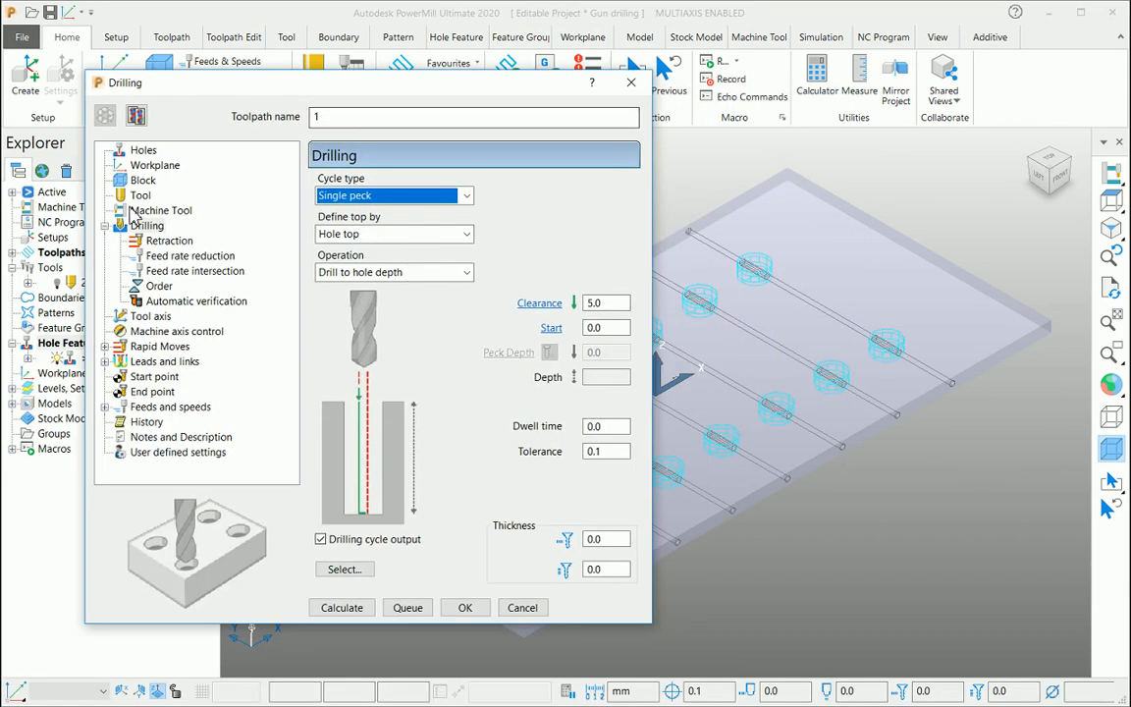
{"action": "left_click", "coordinate": [505, 192]}
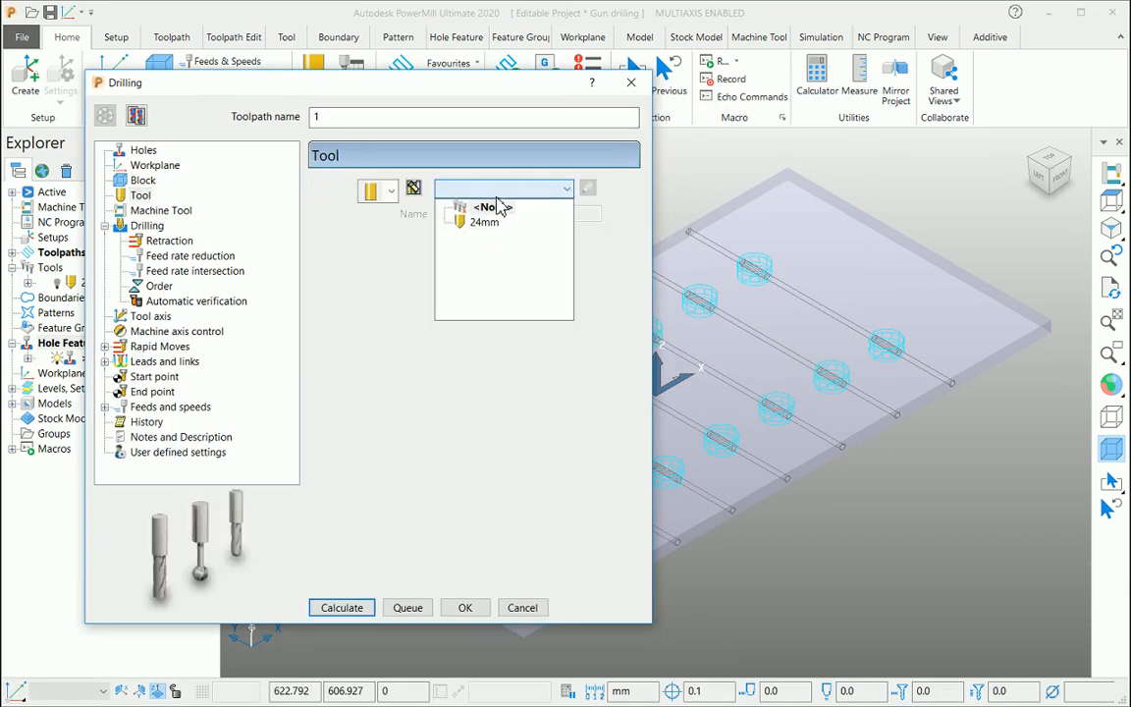
{"action": "left_click", "coordinate": [480, 223]}
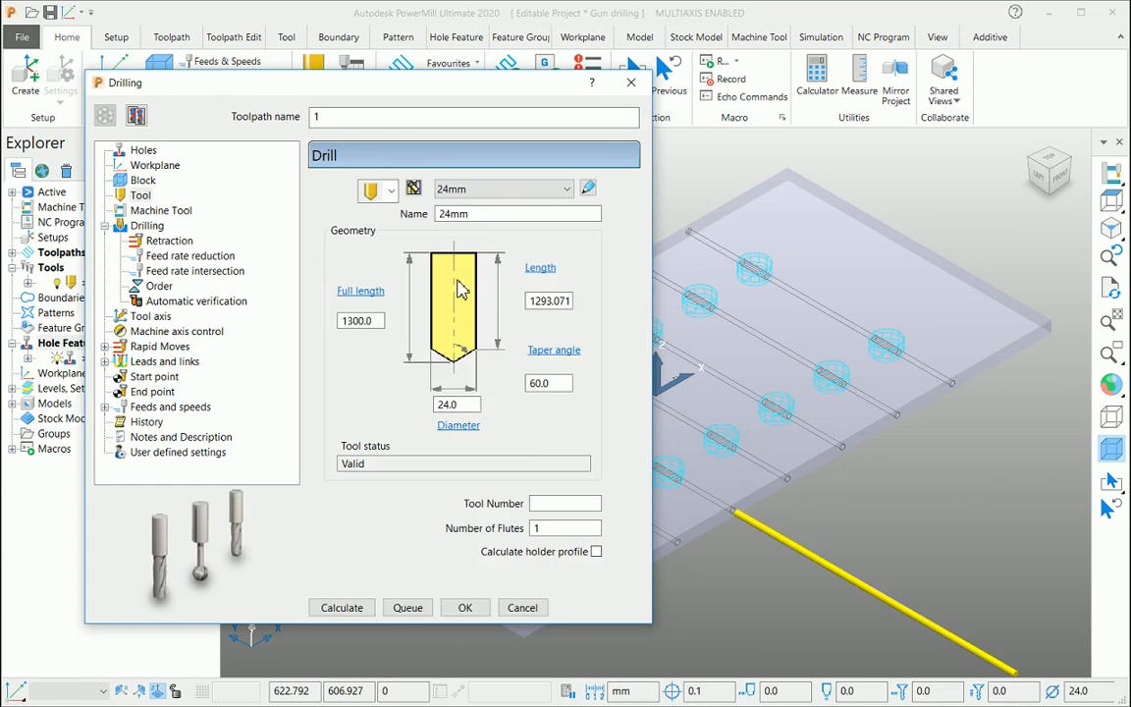
{"action": "left_click", "coordinate": [145, 226]}
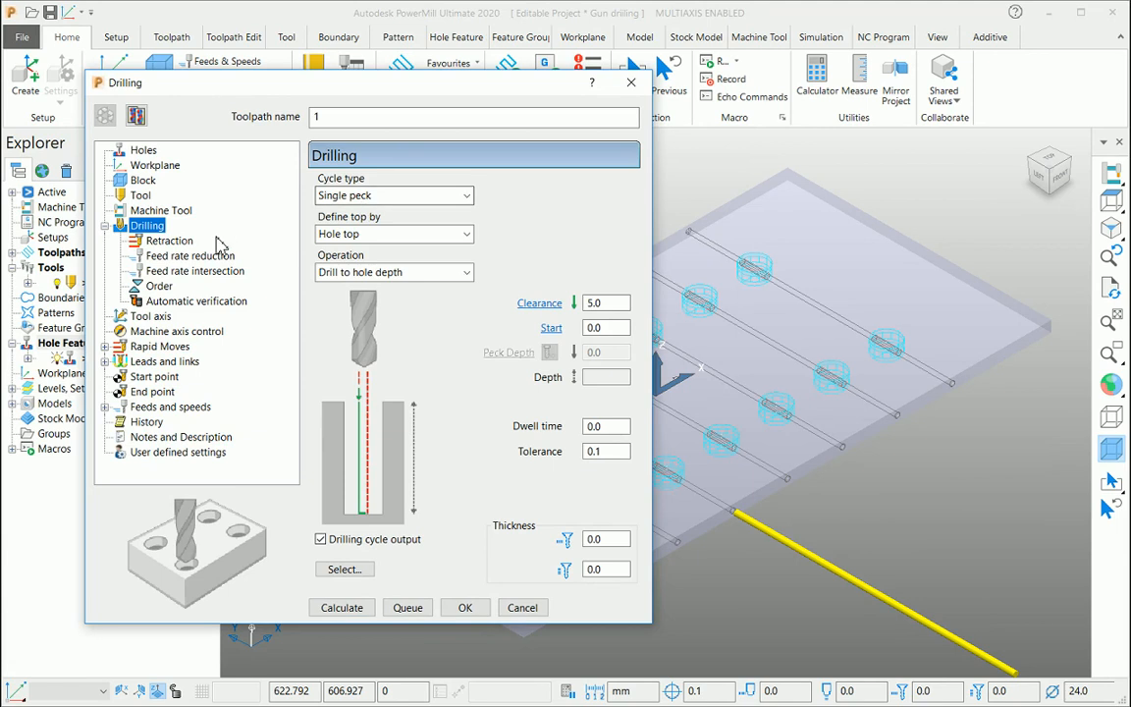
Enable hole-intersection feed rate control with 20 mm distance, 5 steps, 5 mm safety margin, 50% feed rate and 30% spindle speed.
{"action": "left_click", "coordinate": [163, 273]}
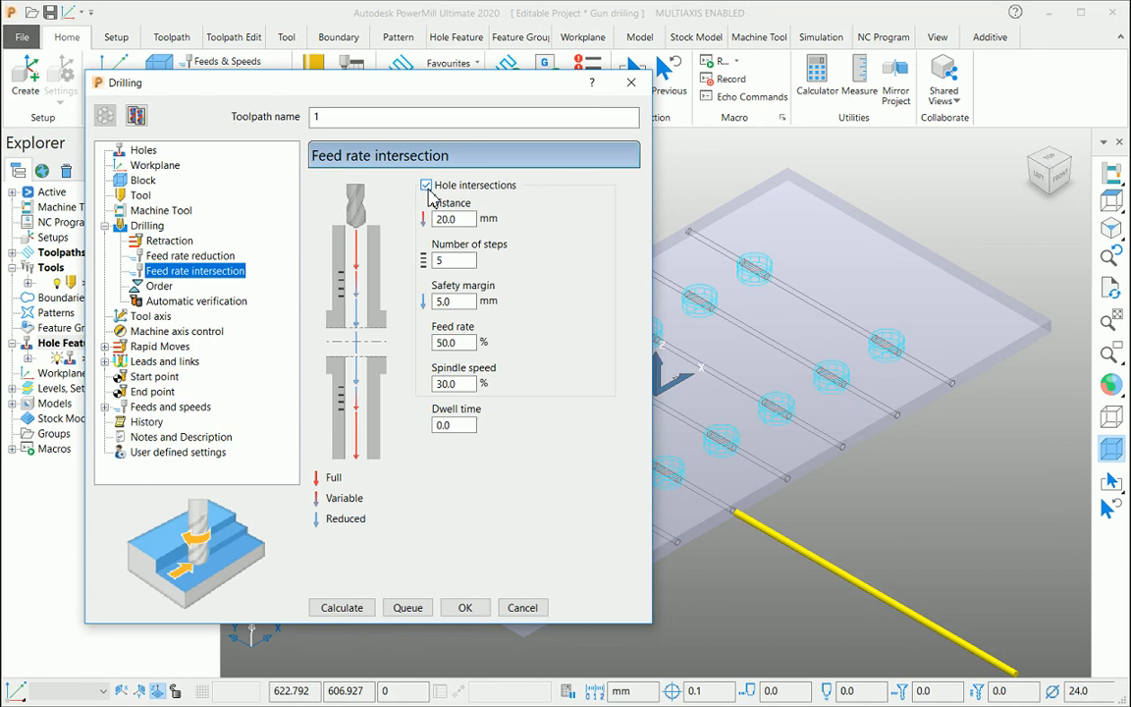
{"action": "left_click_drag", "start_coordinate": [468, 220], "coordinate": [428, 219]}
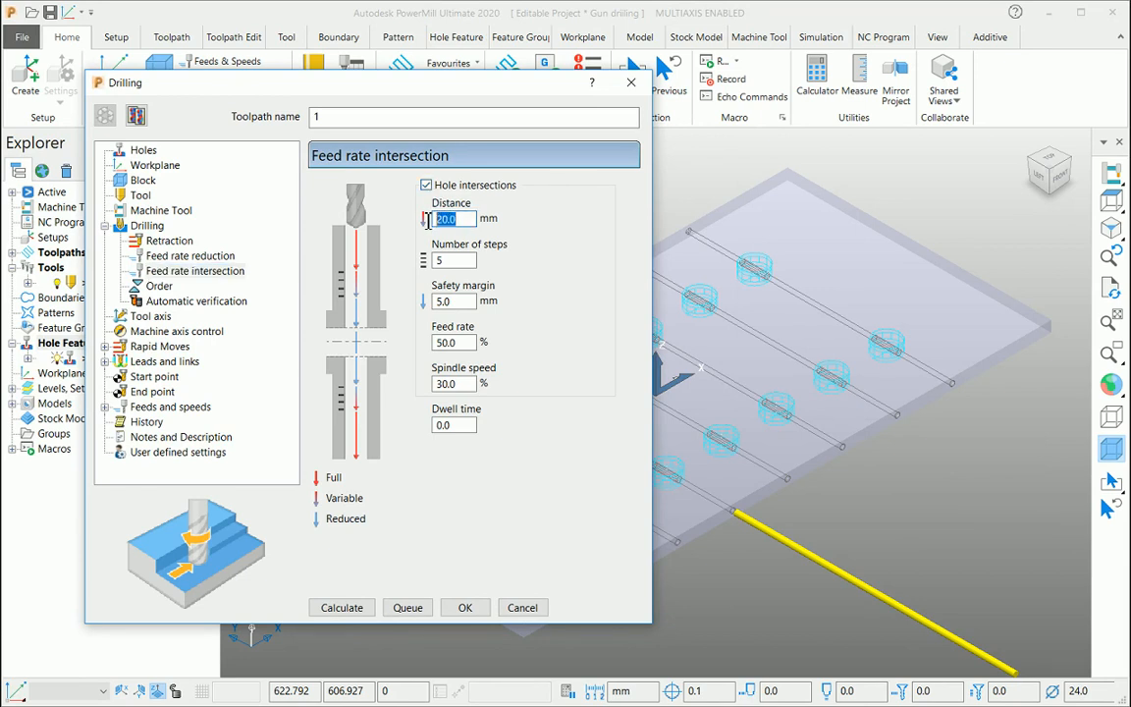
{"action": "left_click_drag", "start_coordinate": [369, 83], "coordinate": [291, 81]}
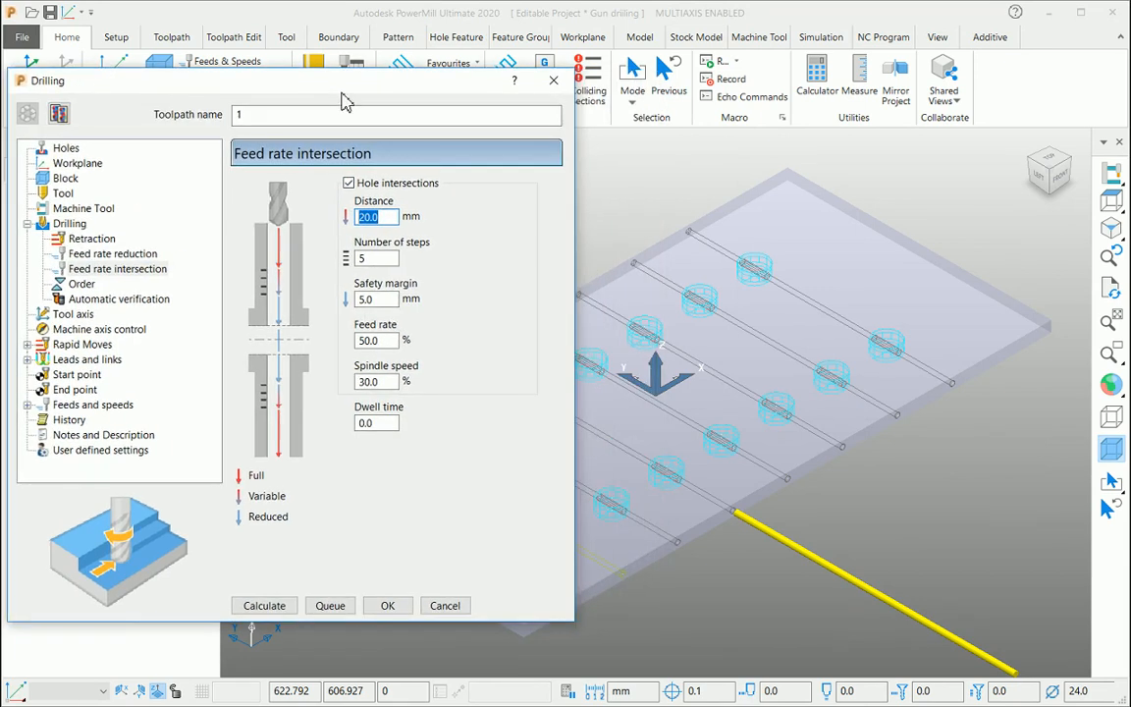
{"action": "scroll", "coordinate": [654, 335], "scroll_direction": "up", "scroll_amount": 10}
{"action": "middle_click_drag", "start_coordinate": [754, 360], "coordinate": [902, 332], "text": "shift"}
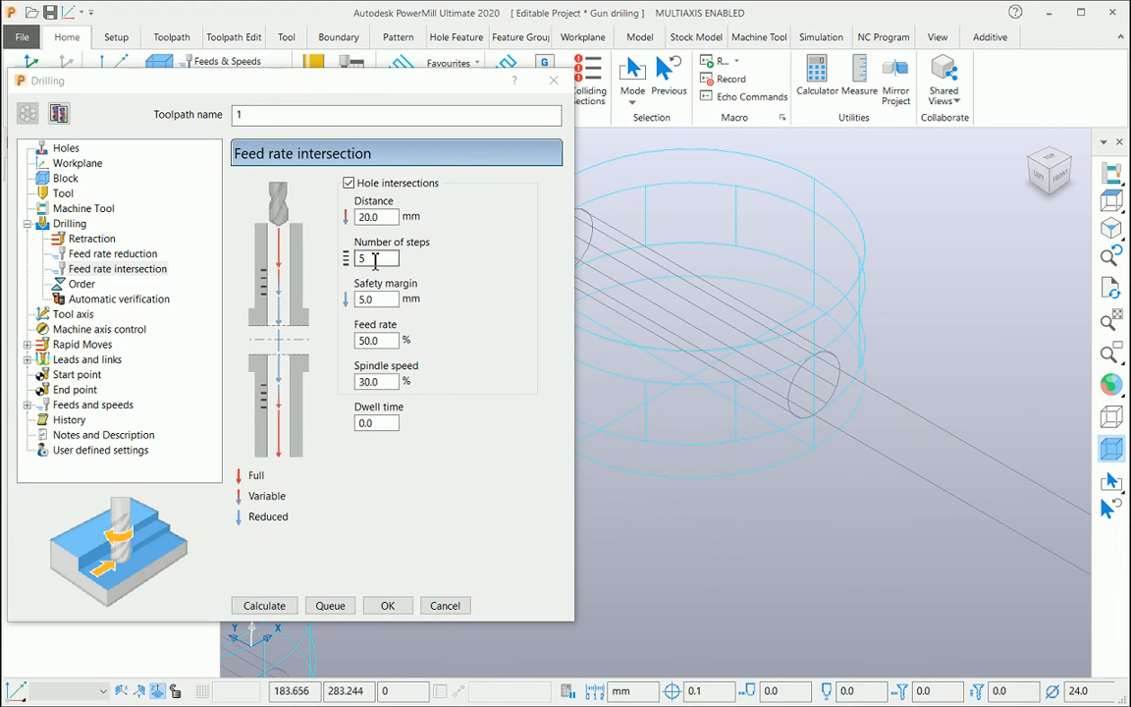
{"action": "left_click_drag", "start_coordinate": [376, 260], "coordinate": [340, 268]}
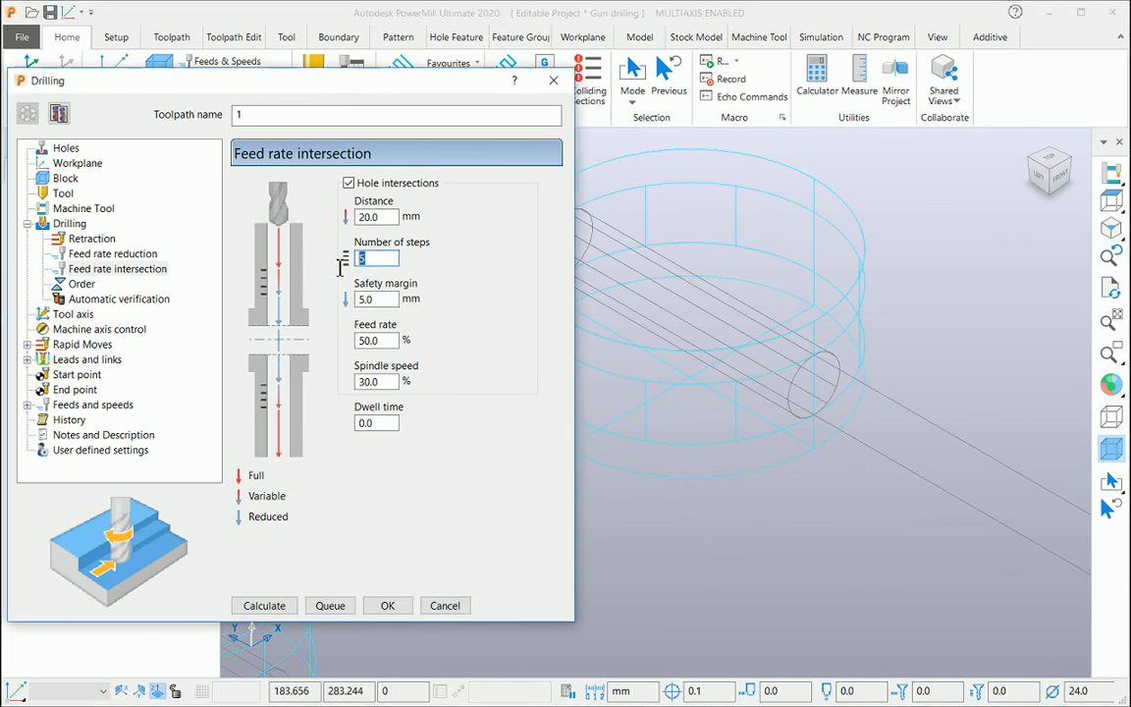
{"action": "double_click", "coordinate": [385, 301]}
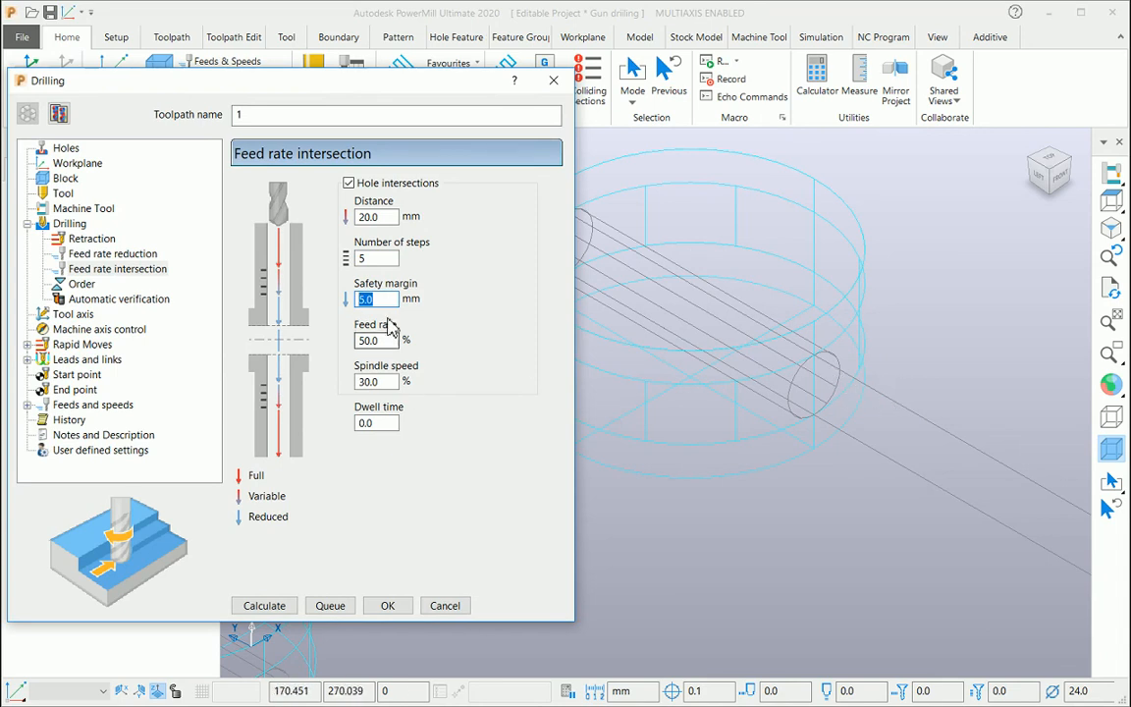
{"action": "key", "text": "Tab"}
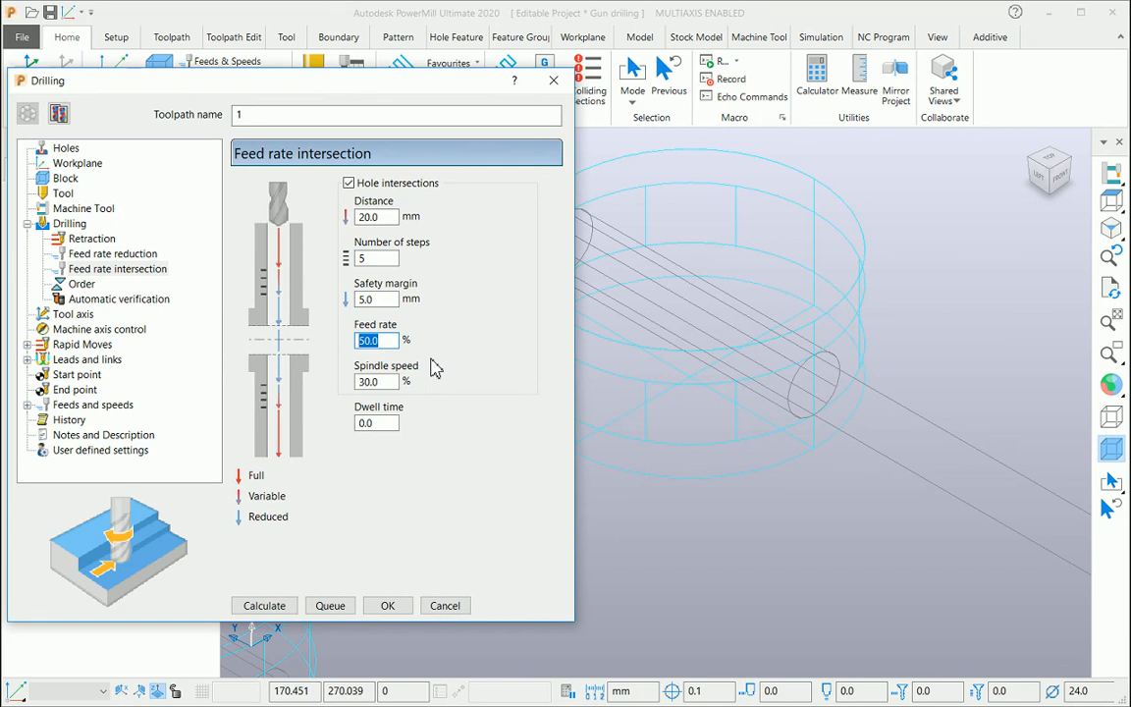
{"action": "double_click", "coordinate": [364, 382]}
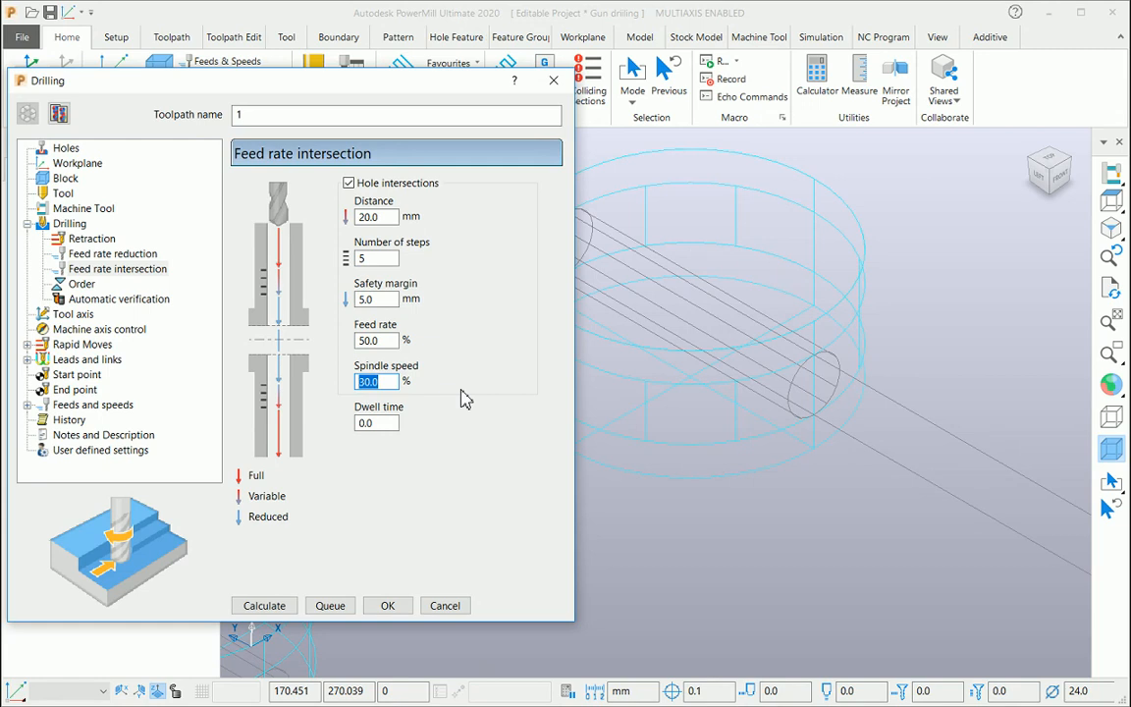
Select the 24 mm diameter holes as the features to drill and calculate the drilling toolpath.
{"action": "left_click", "coordinate": [98, 406]}
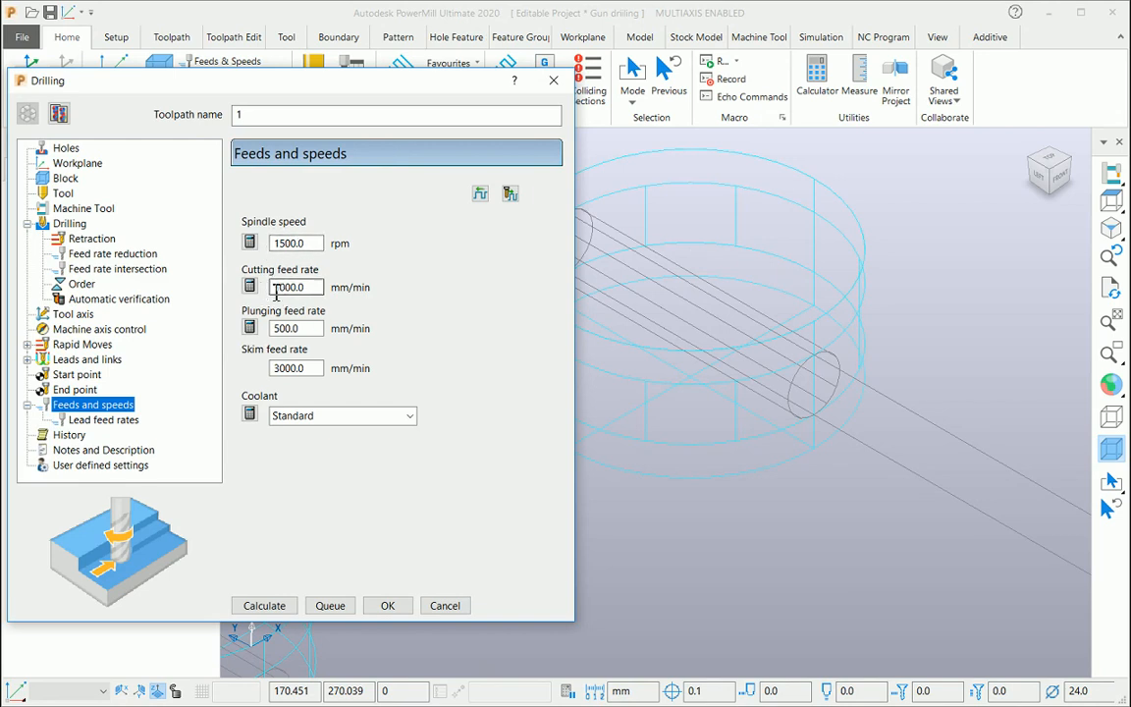
{"action": "left_click", "coordinate": [69, 224]}
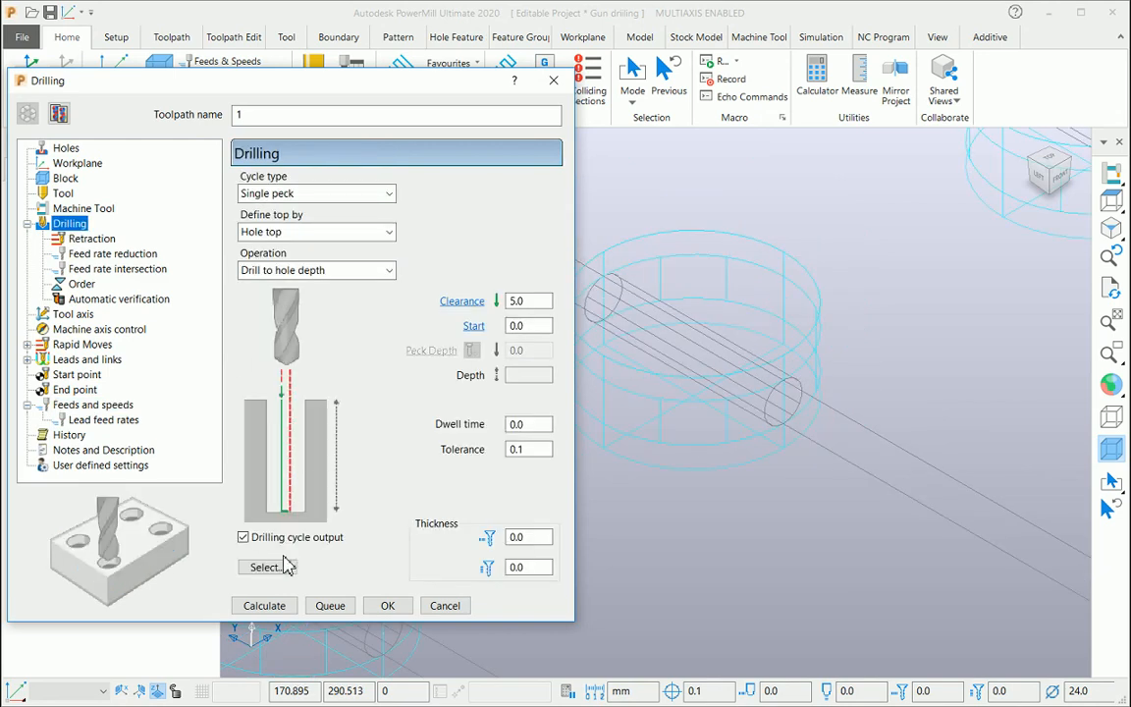
{"action": "left_click", "coordinate": [252, 567]}
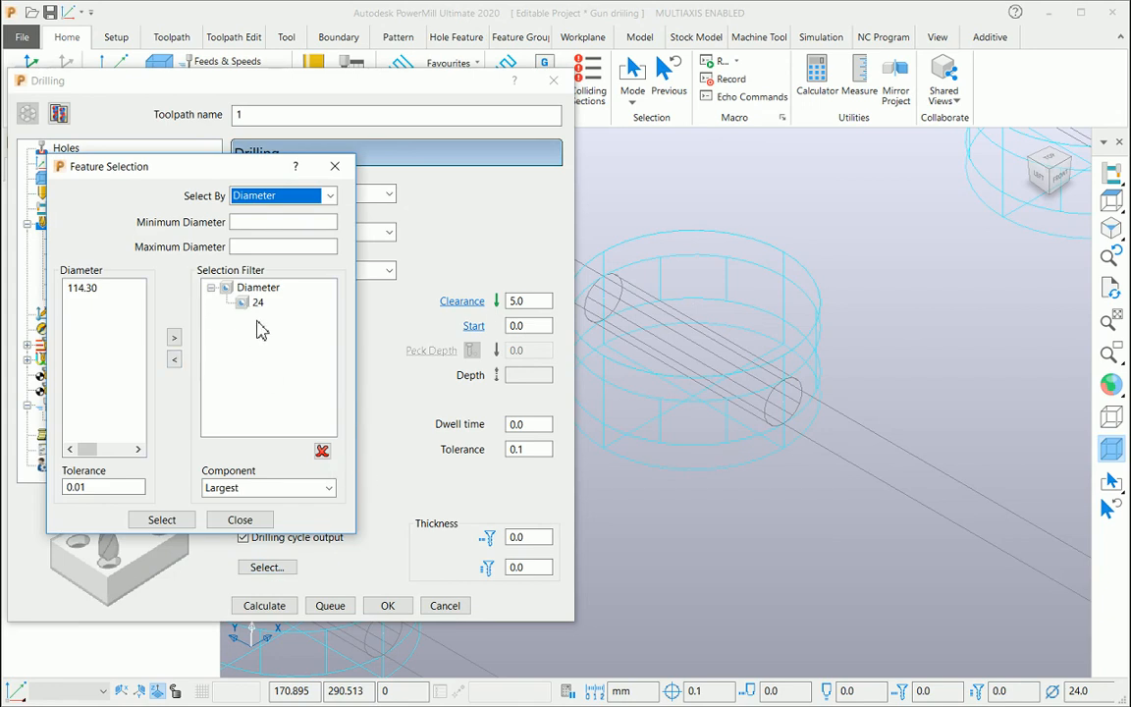
{"action": "left_click", "coordinate": [162, 520]}
{"action": "left_click", "coordinate": [240, 519]}
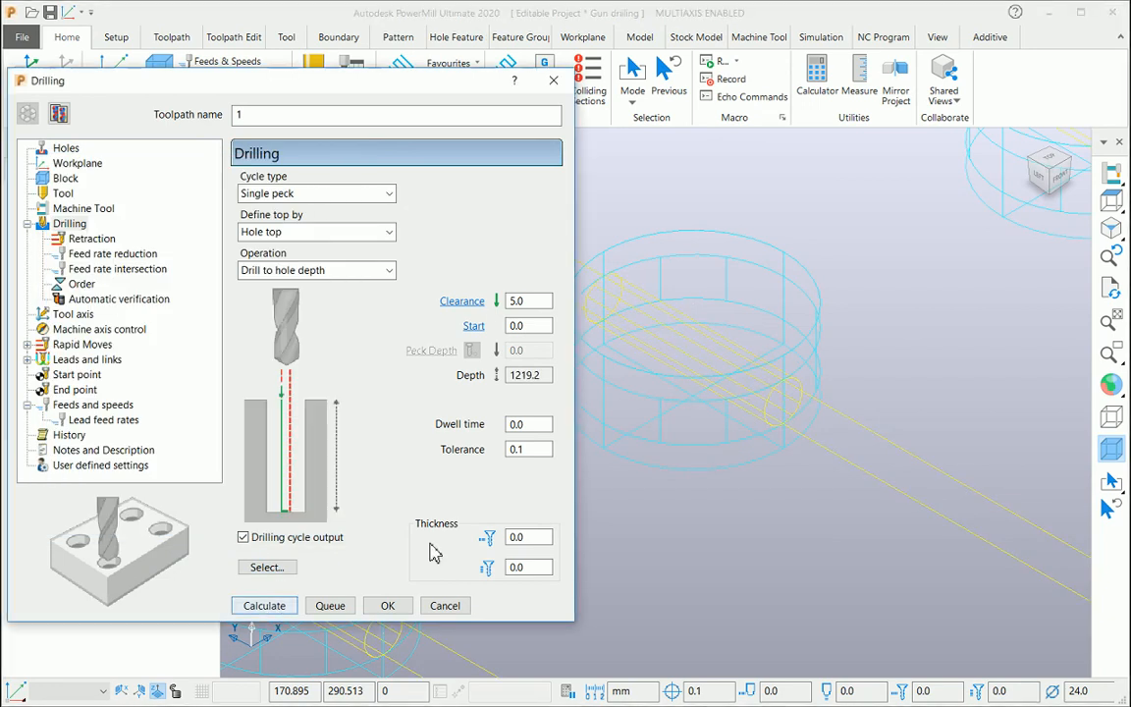
{"action": "scroll", "coordinate": [619, 375], "scroll_direction": "down", "scroll_amount": 5}
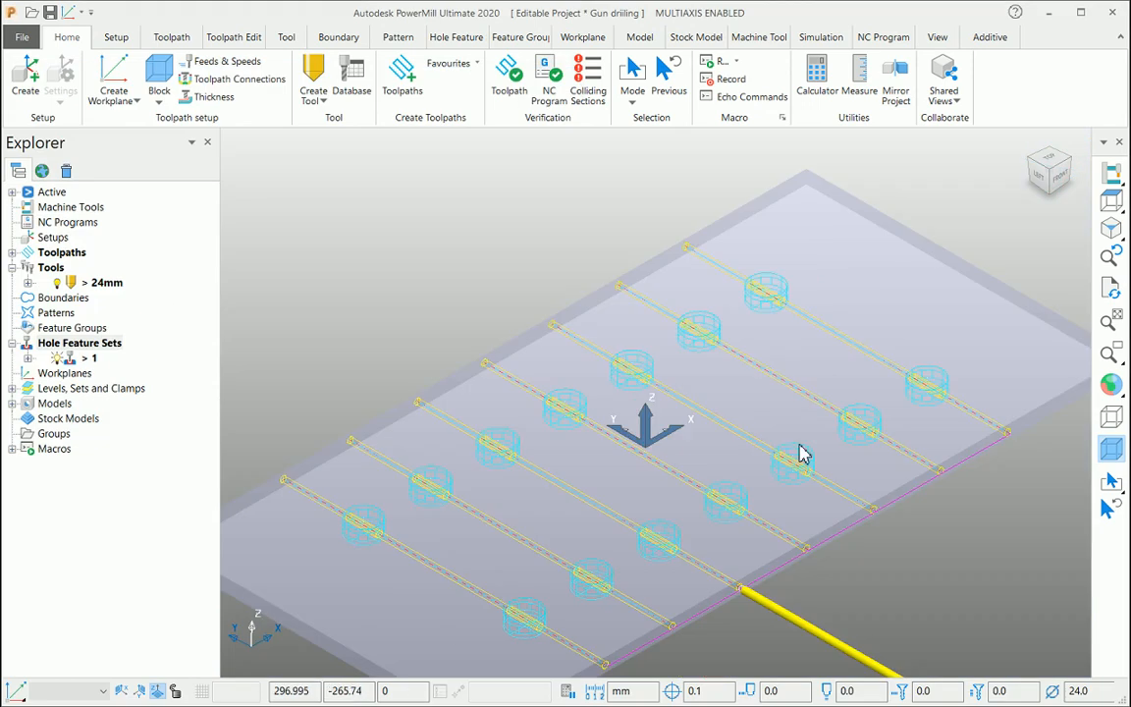
Display the feed rates of calculated toolpath 1 as a colour-coded view.
{"action": "scroll", "coordinate": [757, 472], "scroll_direction": "up", "scroll_amount": 6}
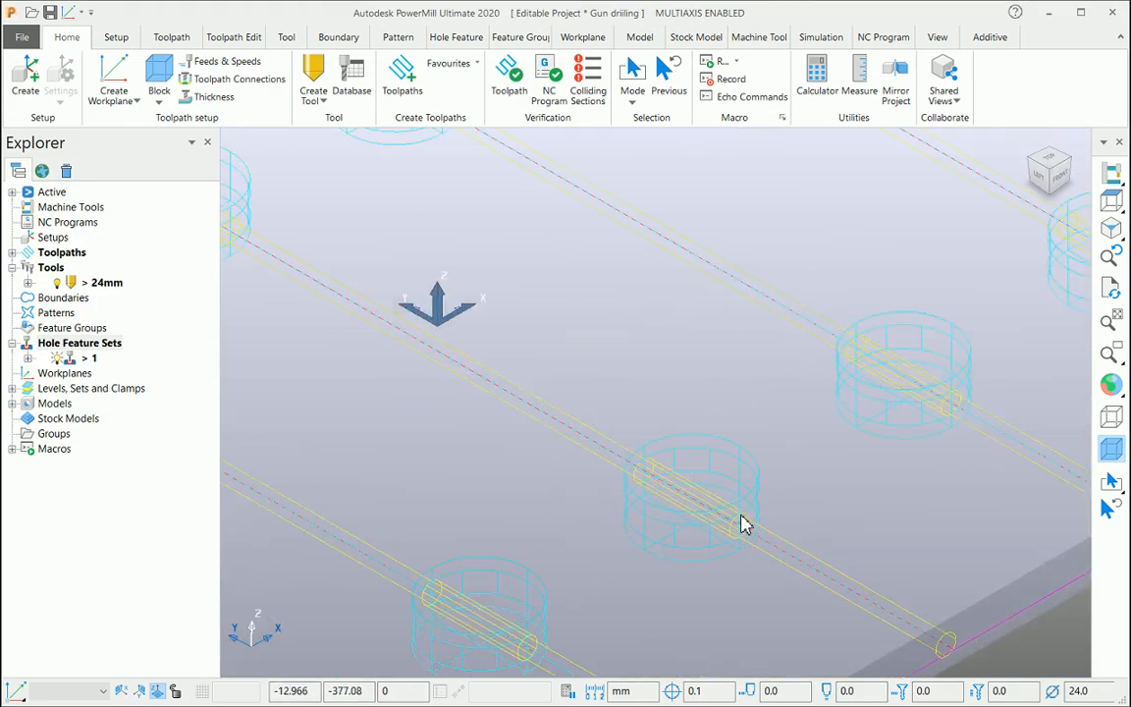
{"action": "left_click", "coordinate": [13, 253]}
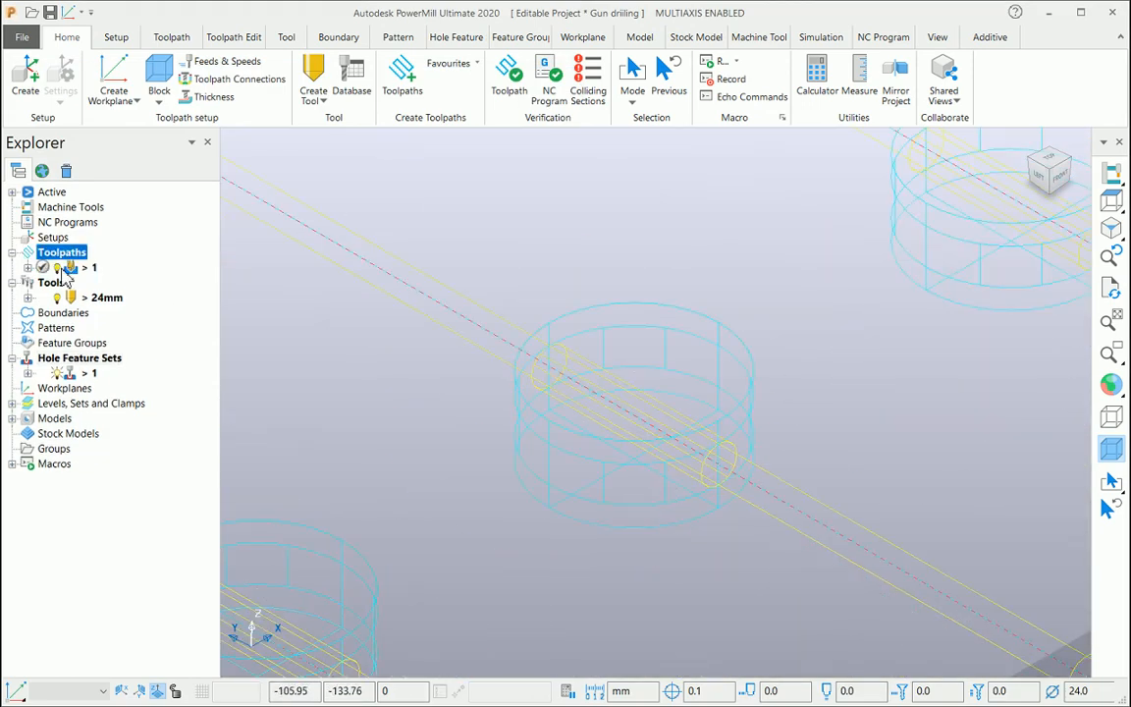
{"action": "right_click", "coordinate": [81, 269]}
{"action": "left_click", "coordinate": [177, 357]}
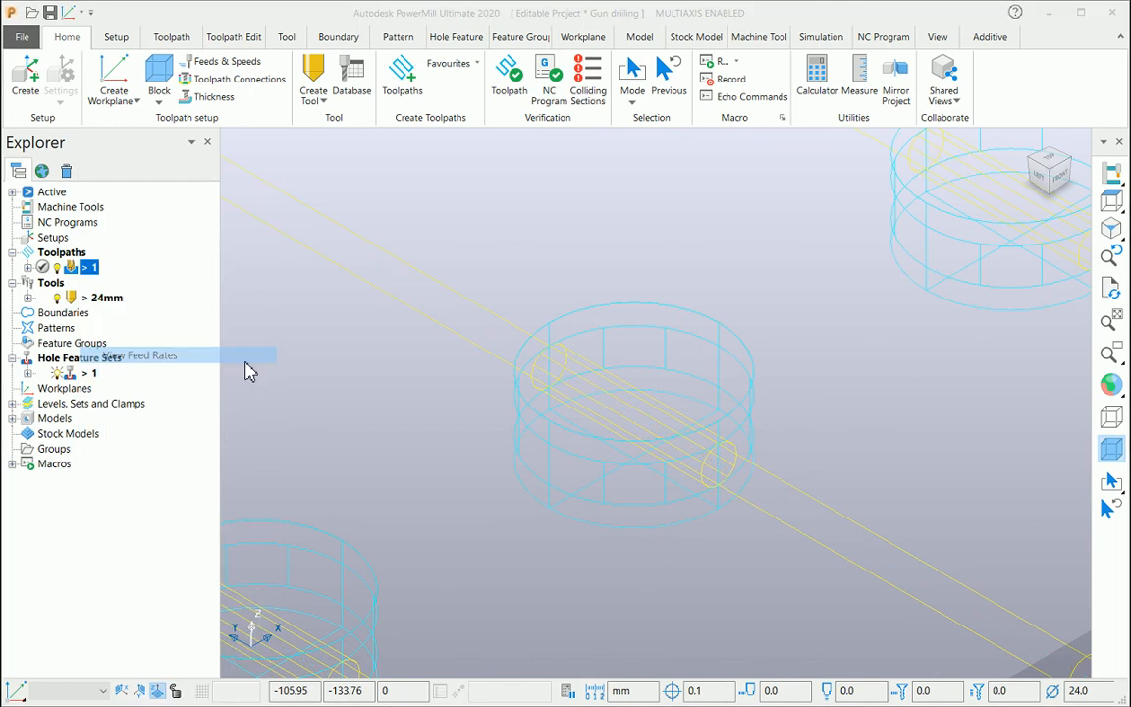
Examine the colour-coded feed rates along a cross hole where the toolpath enters and leaves a large bore.
{"action": "scroll", "coordinate": [693, 528], "scroll_direction": "up", "scroll_amount": 3}
{"action": "middle_click_drag", "start_coordinate": [693, 520], "coordinate": [740, 527]}
{"action": "scroll", "coordinate": [837, 483], "scroll_direction": "up", "scroll_amount": 2}
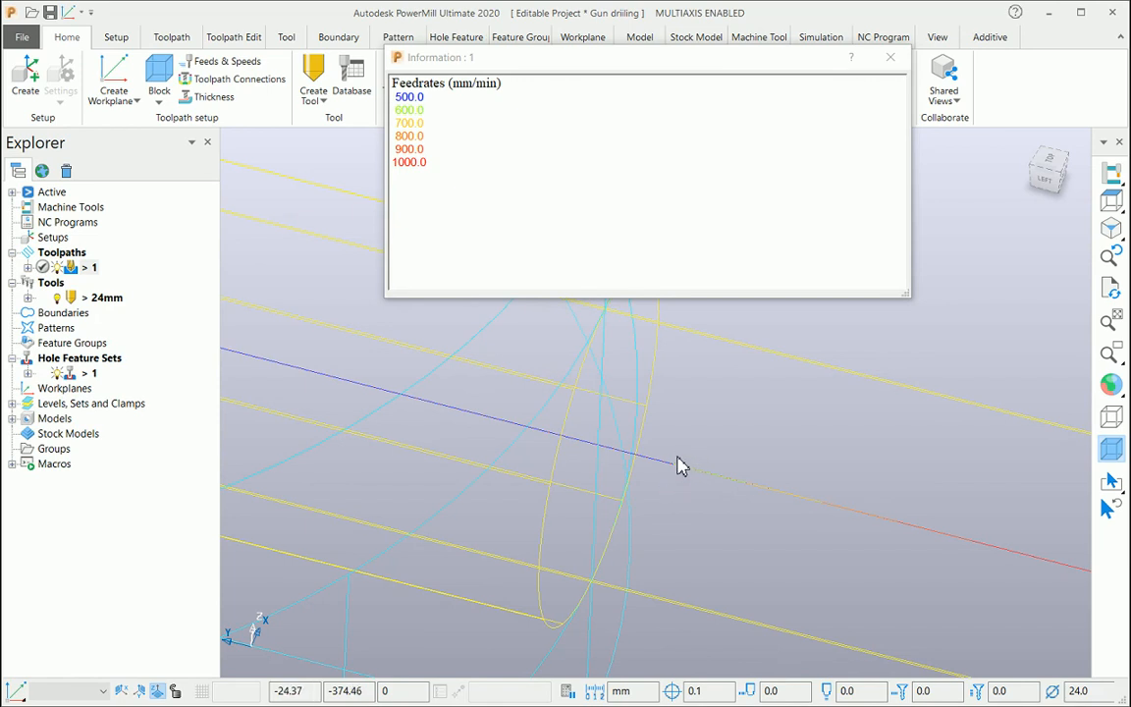
{"action": "left_click", "coordinate": [423, 98]}
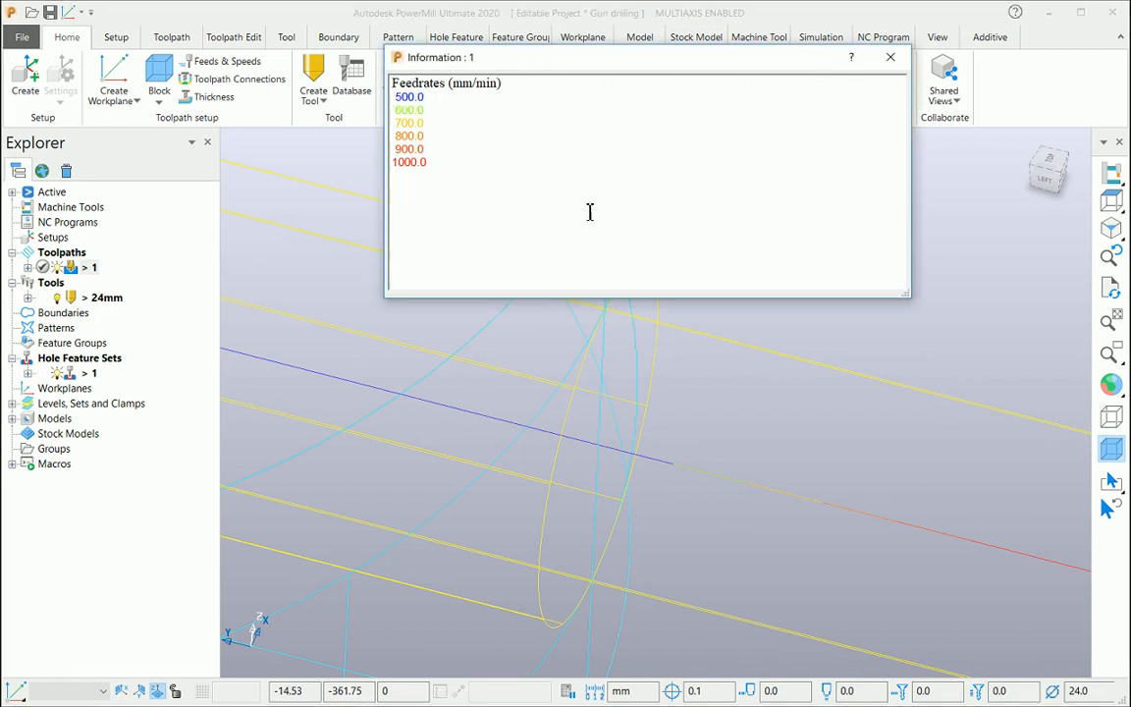
{"action": "scroll", "coordinate": [725, 517], "scroll_direction": "down", "scroll_amount": 7}
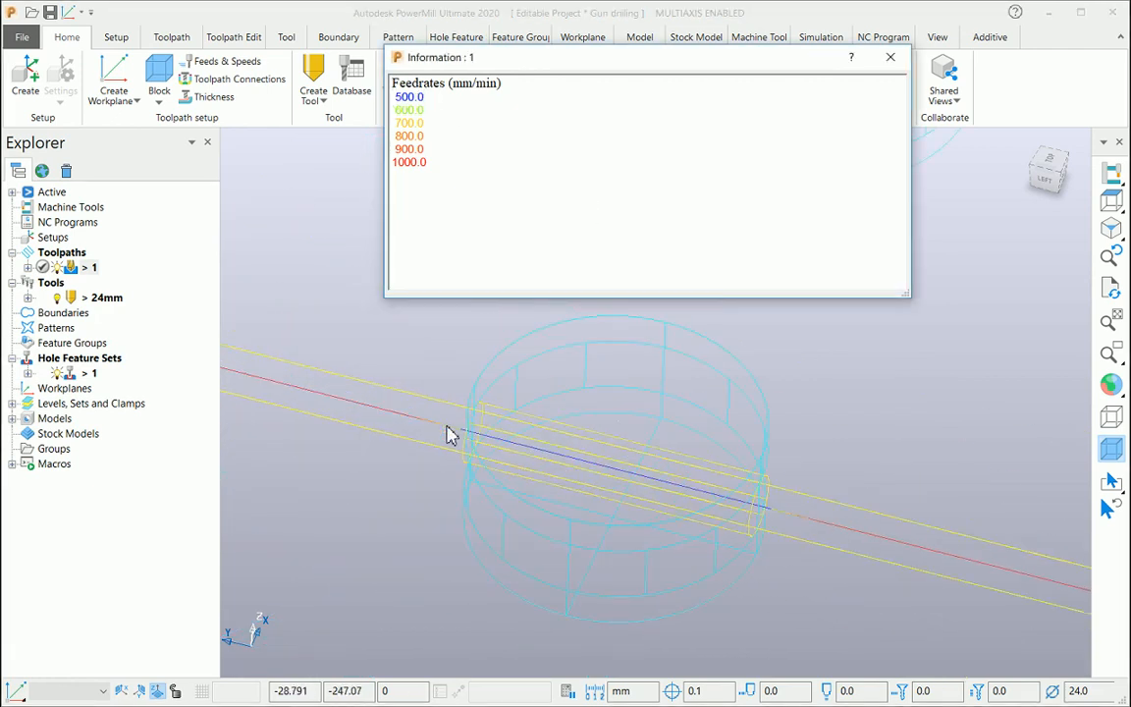
{"action": "scroll", "coordinate": [433, 416], "scroll_direction": "up", "scroll_amount": 3}
{"action": "scroll", "coordinate": [432, 423], "scroll_direction": "up", "scroll_amount": 5}
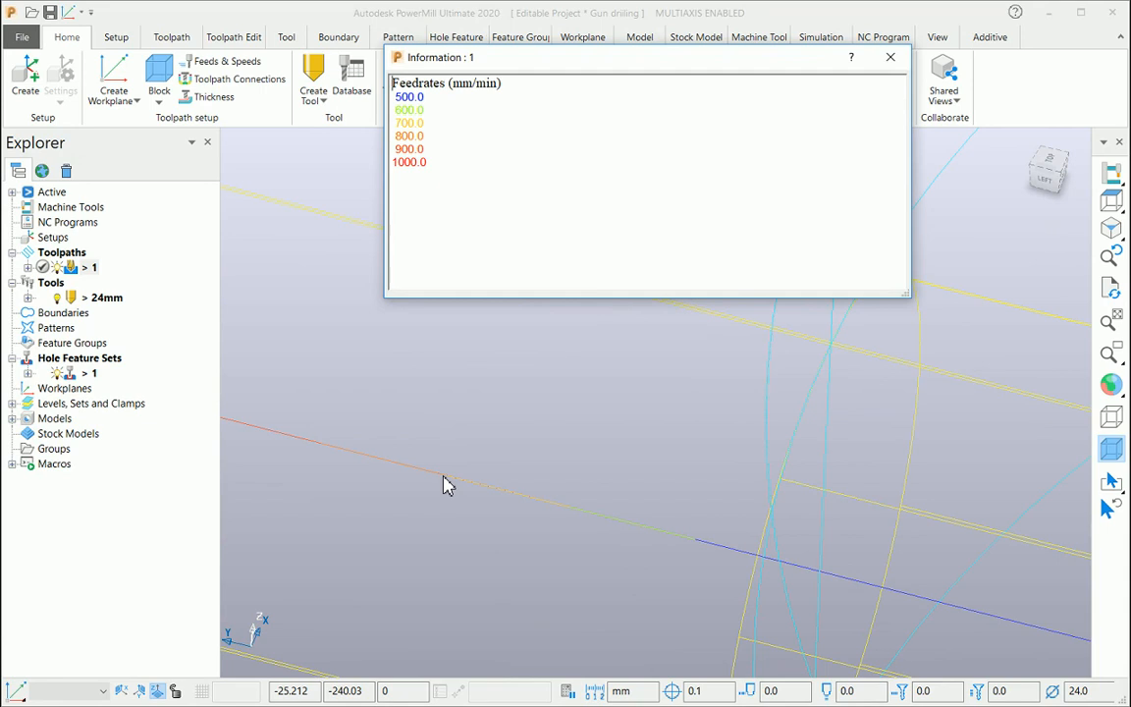
{"action": "scroll", "coordinate": [760, 541], "scroll_direction": "down", "scroll_amount": 3}
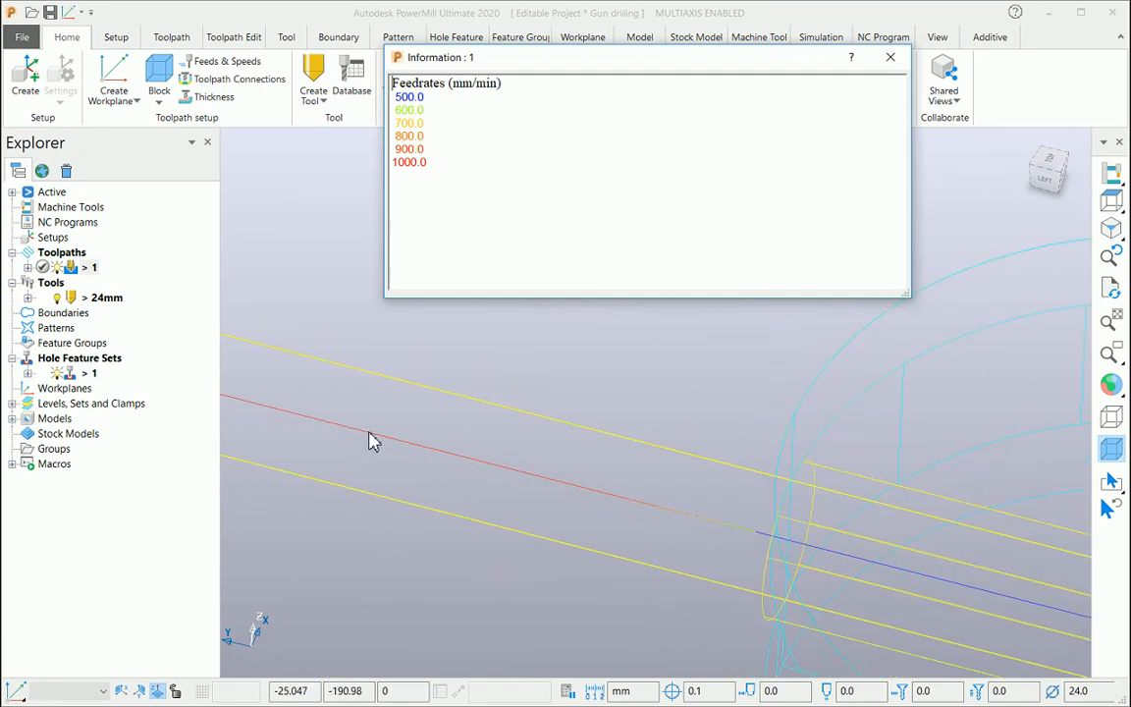
{"action": "scroll", "coordinate": [408, 391], "scroll_direction": "down", "scroll_amount": 3}
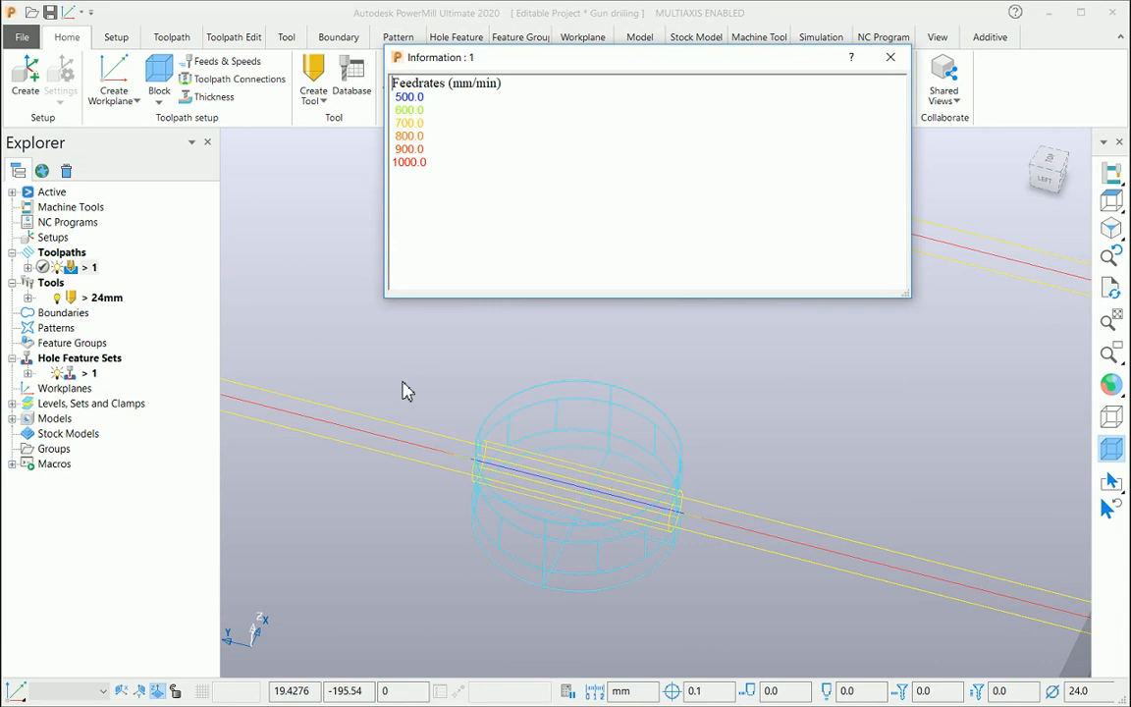